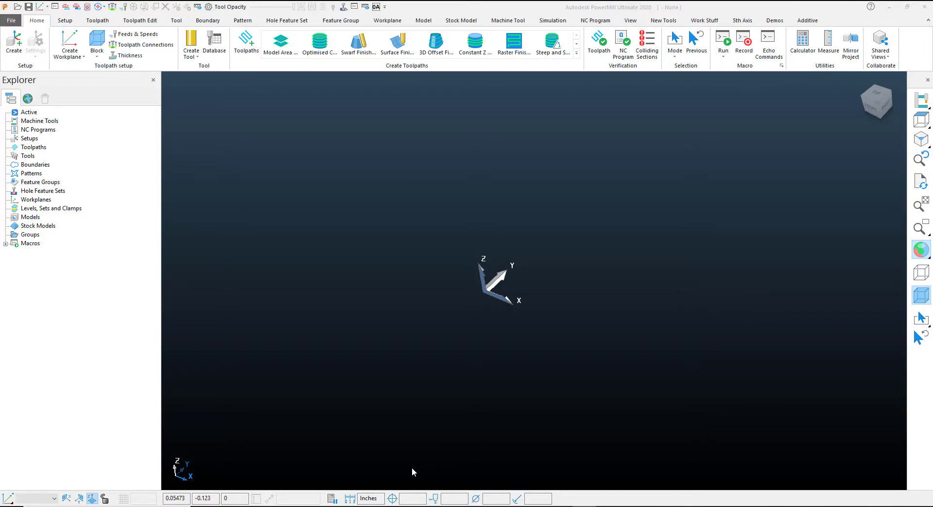
Import the HSK63A-SK16C STEP file from the file browser, fit the model in view and close the translation report
mouse_move(369, 506)
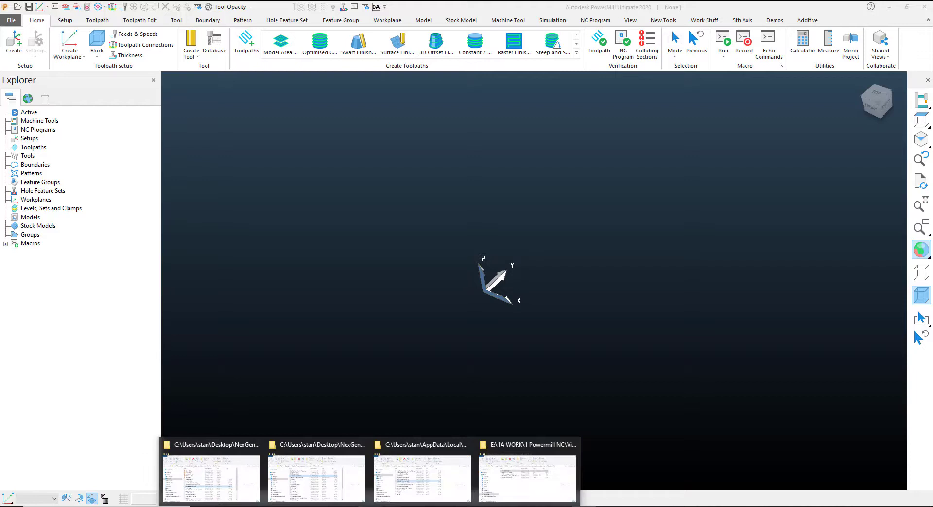
left_click(527, 479)
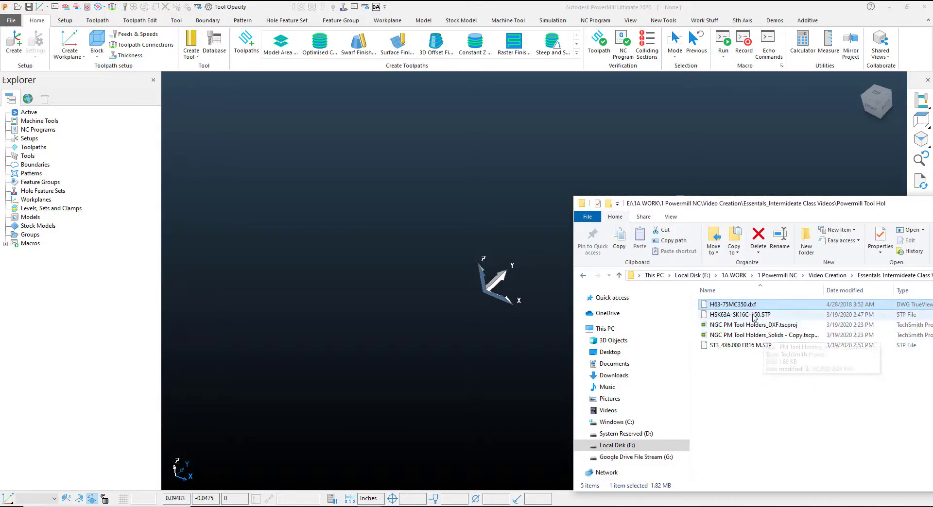
left_click(738, 315)
left_click_drag(746, 317, 558, 326)
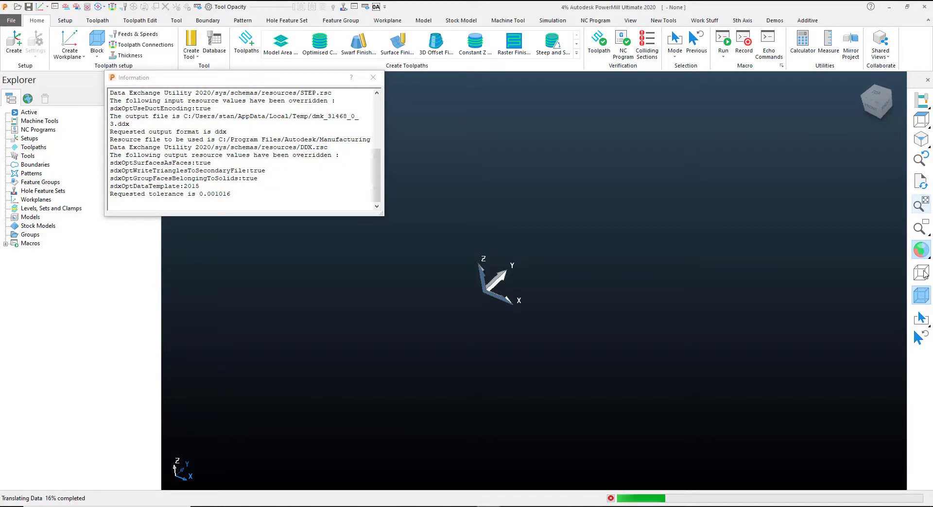
mouse_move(927, 260)
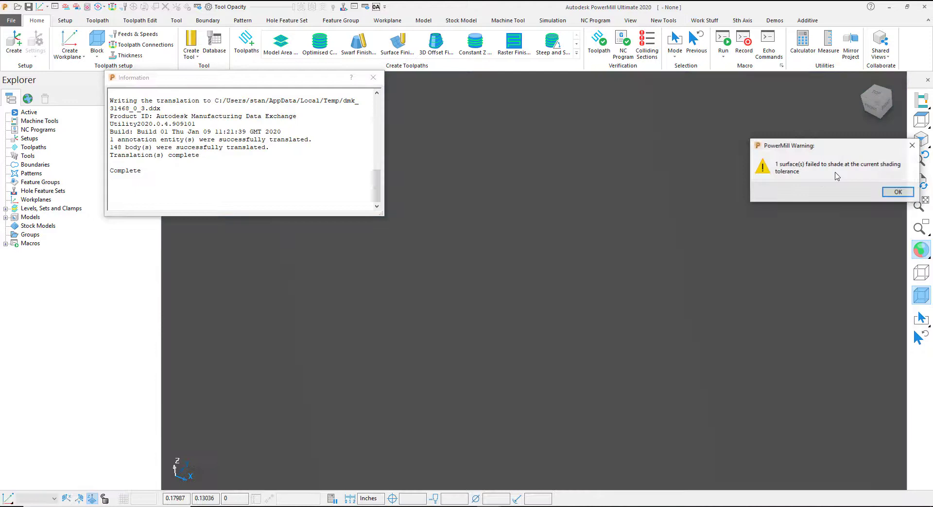
left_click(899, 193)
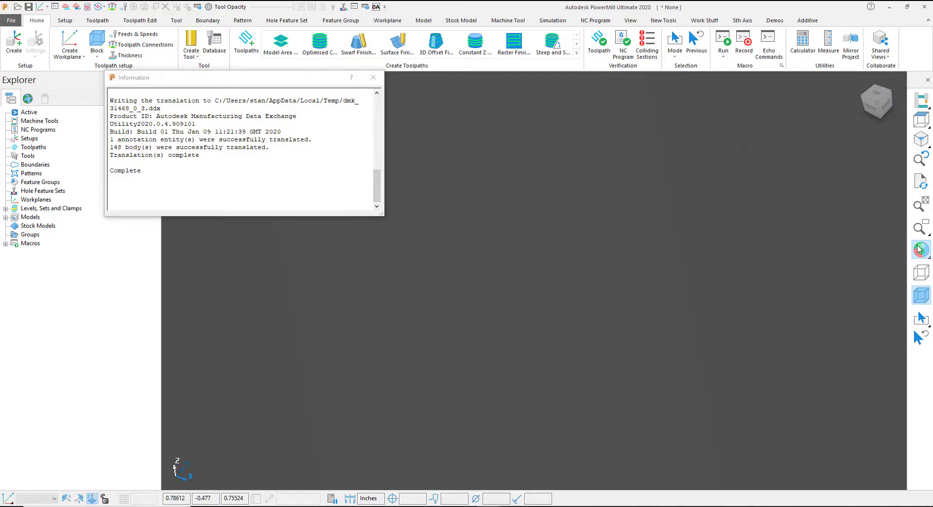
left_click(923, 206)
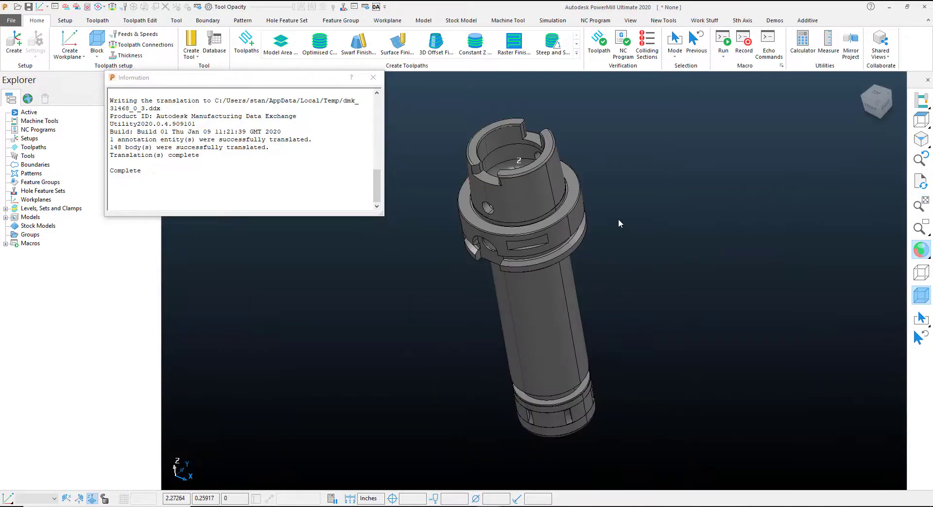
left_click(373, 78)
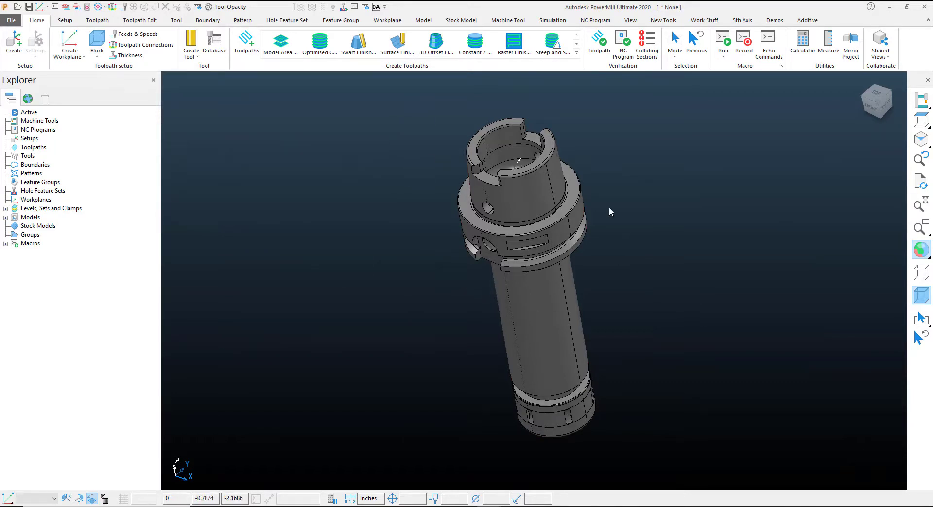
Examine the imported tool holder from all sides, including the spindle end and the bore of the collet nut
middle_click_drag(512, 211, 647, 252)
scroll(546, 210, "up", 4)
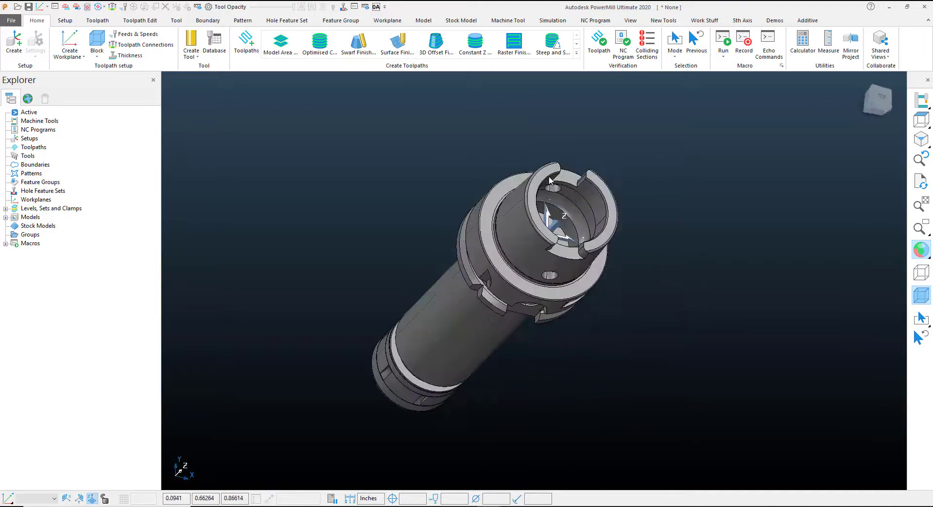
middle_click_drag(547, 210, 580, 177)
scroll(564, 309, "down", 4)
scroll(581, 177, "down", 4)
scroll(644, 398, "up", 4)
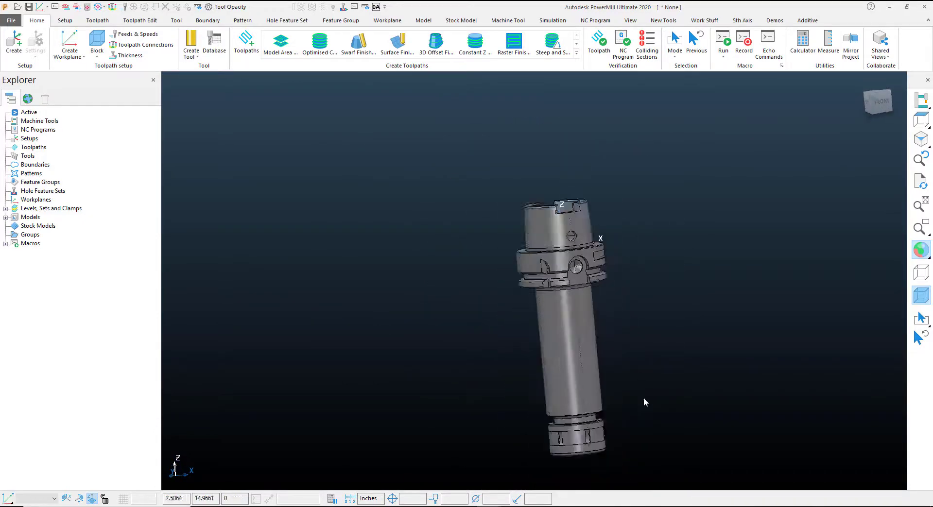
middle_click_drag(643, 398, 571, 331)
scroll(571, 324, "down", 5)
scroll(550, 413, "up", 6)
middle_click_drag(549, 418, 579, 355)
scroll(590, 365, "up", 5)
left_click(590, 365)
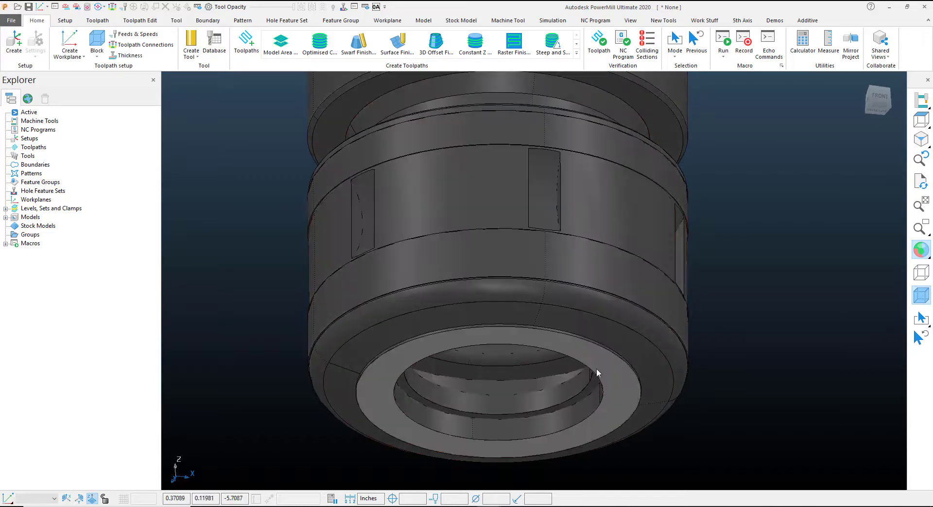
scroll(583, 347, "down", 4)
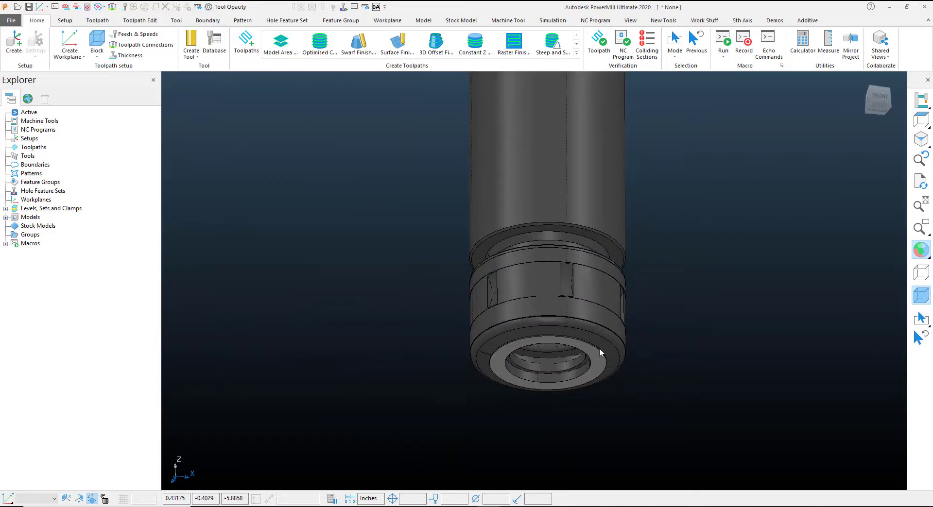
scroll(645, 326, "down", 4)
middle_click_drag(645, 326, 693, 371)
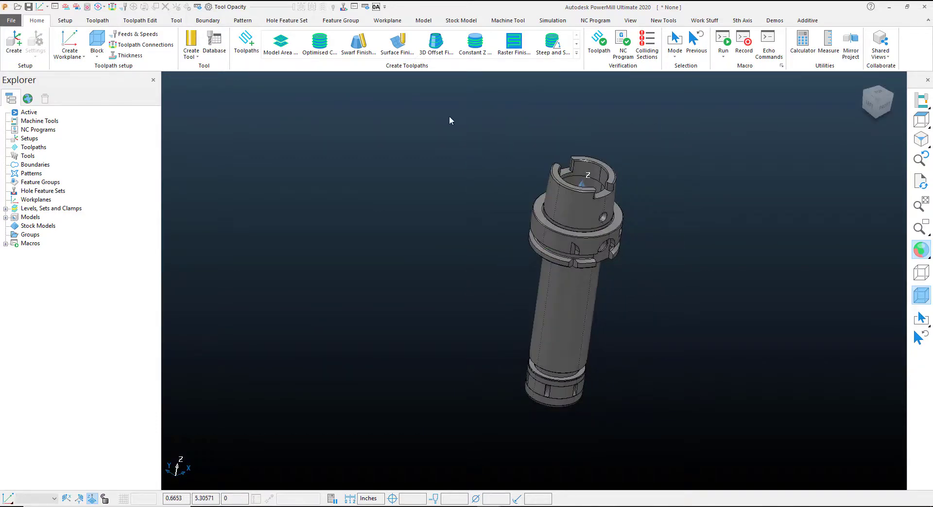
Select the whole tool holder and set the shading tolerance to 0.0004 in the model drawing options
left_click_drag(462, 191, 693, 423)
left_click_drag(510, 213, 556, 259)
mouse_move(447, 125)
left_mouse_down()
mouse_move(554, 263)
mouse_move(625, 417)
mouse_move(646, 414)
mouse_move(659, 428)
left_mouse_up()
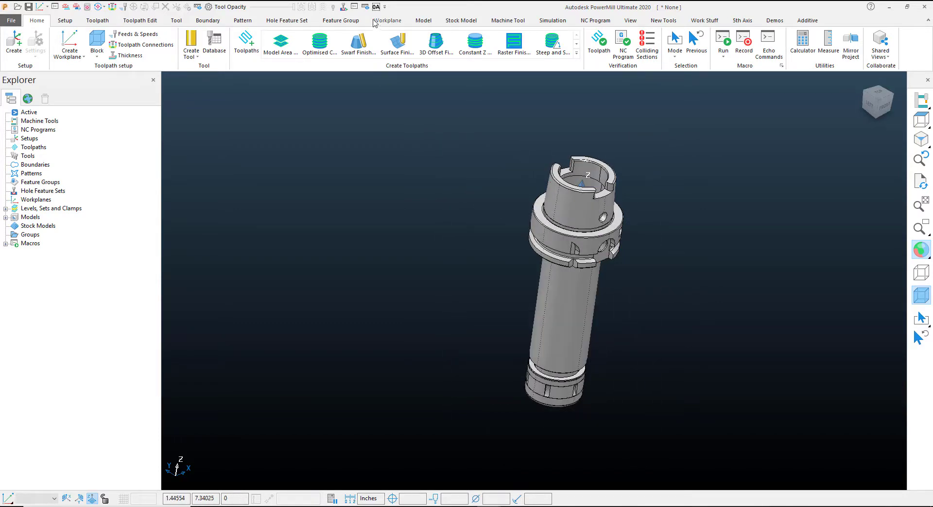
left_click(208, 7)
mouse_move(749, 196)
left_mouse_down()
mouse_move(704, 176)
mouse_move(361, 139)
left_mouse_up()
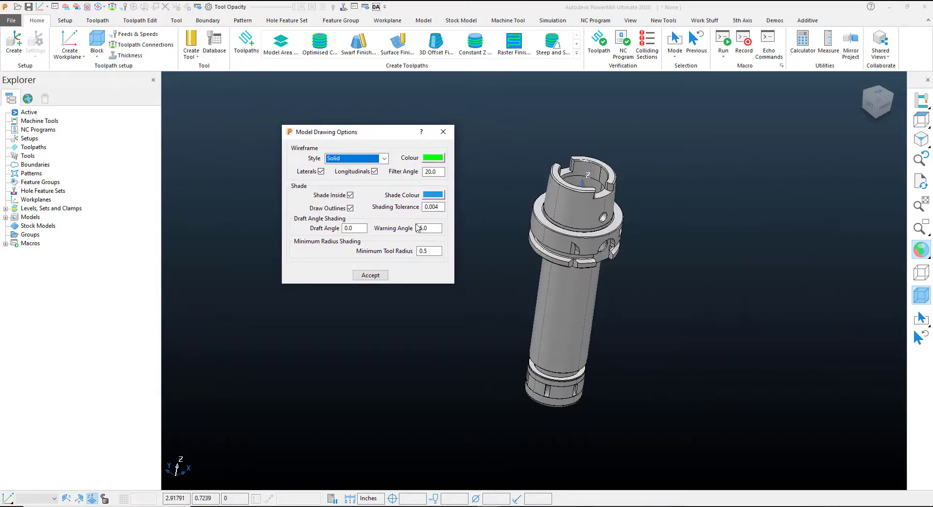
left_click(432, 206)
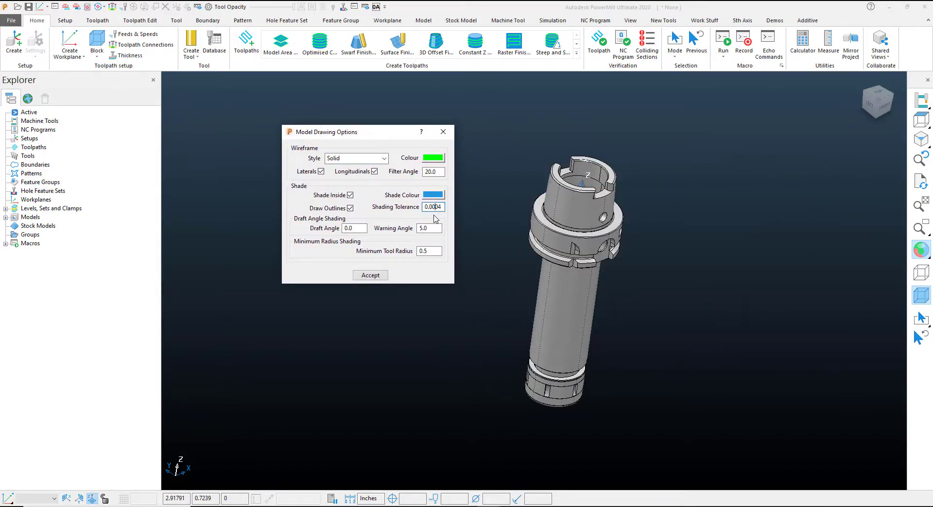
key("Return")
left_click(383, 273)
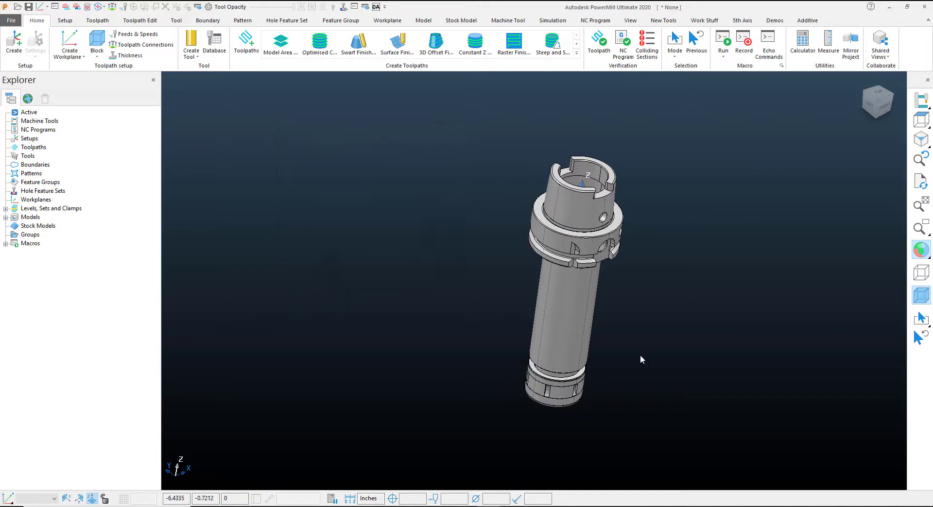
Create a workplane aligned to the ring face at the end of the collet nut, with Z pointing up through the holder
scroll(604, 259, "up", 3)
mouse_move(602, 241)
middle_mouse_down()
mouse_move(664, 329)
mouse_move(831, 202)
middle_mouse_up()
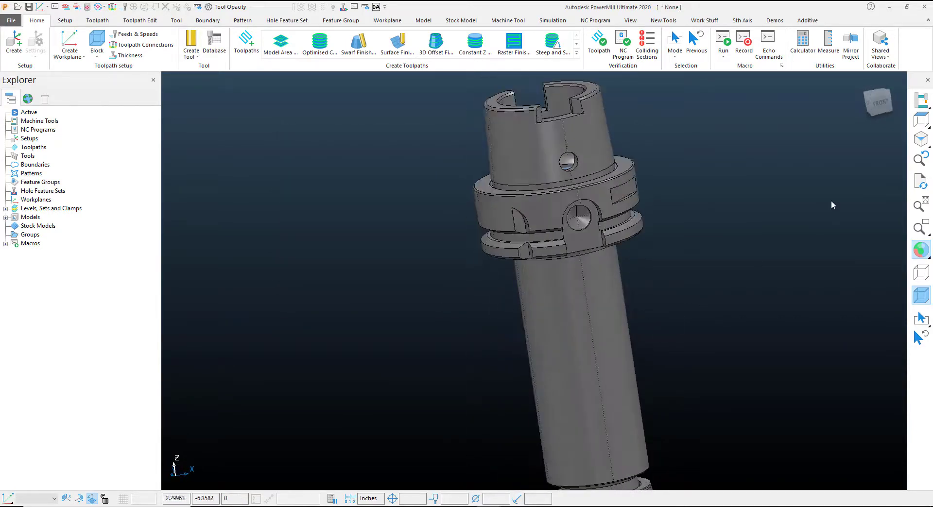
middle_click_drag(775, 245, 679, 289)
scroll(703, 414, "up", 5)
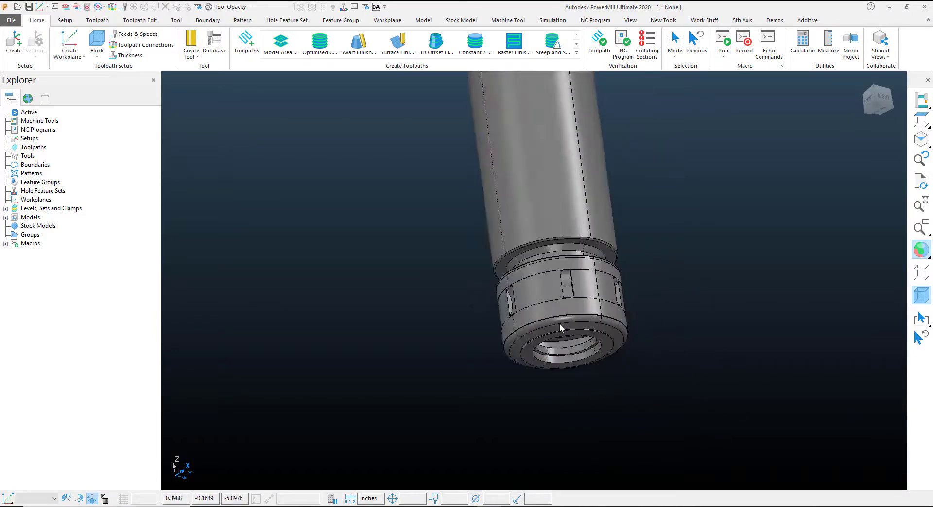
scroll(462, 258, "down", 5)
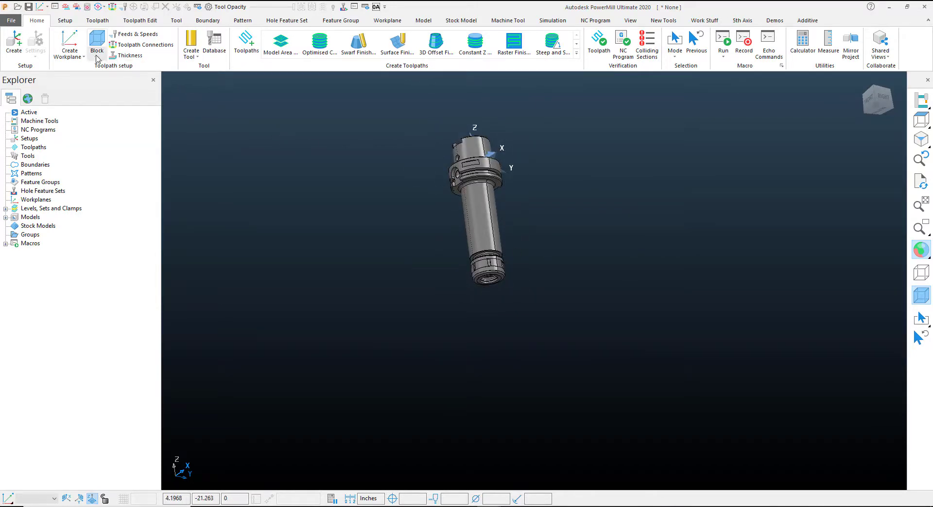
left_click(70, 51)
left_click(107, 180)
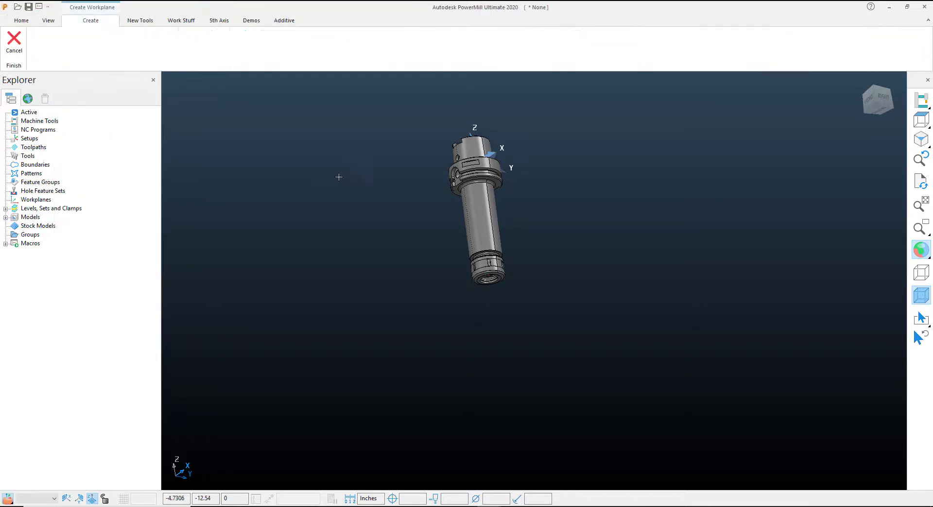
scroll(474, 278, "up", 5)
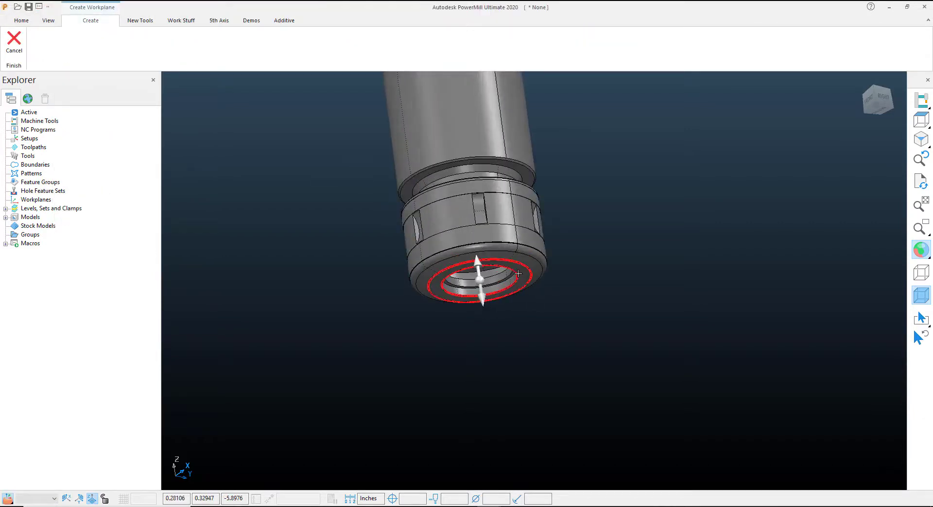
scroll(518, 276, "up", 5)
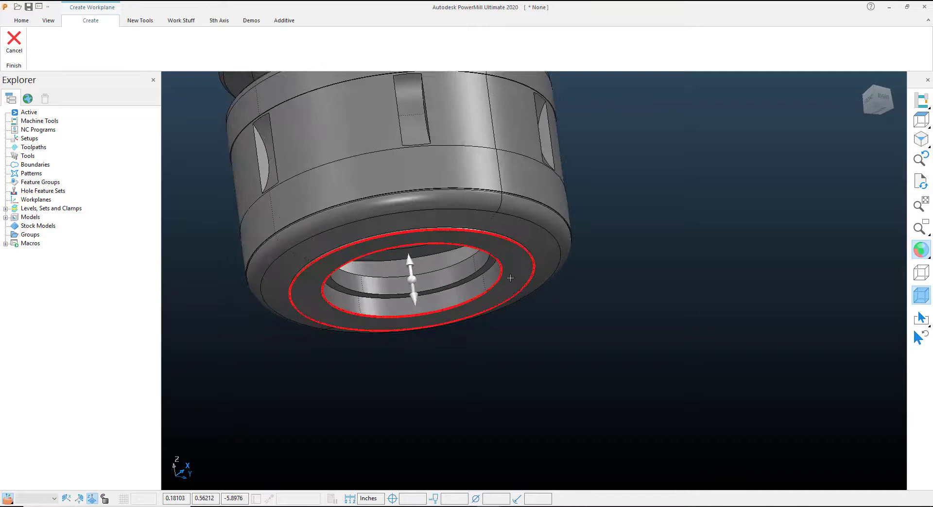
left_click(378, 269)
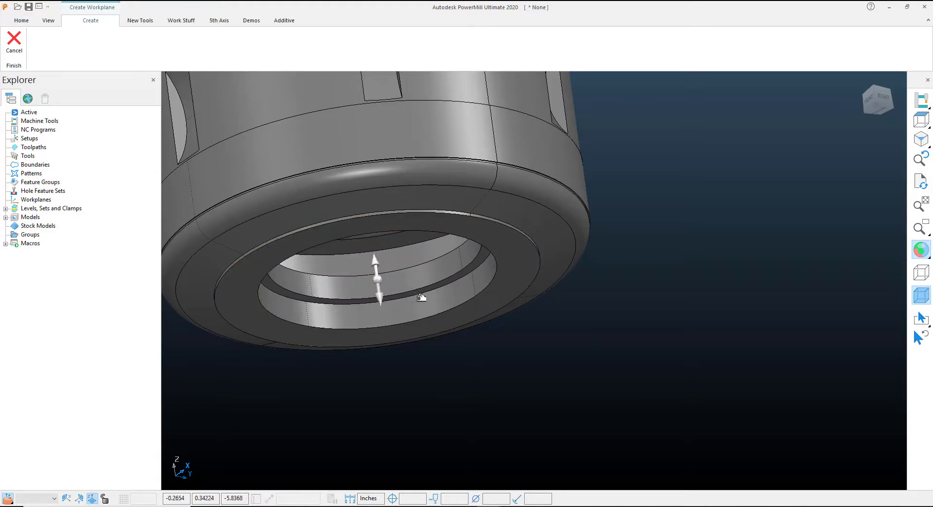
left_click(379, 261)
Activate the new workplane at the collet nut
scroll(572, 257, "down", 6)
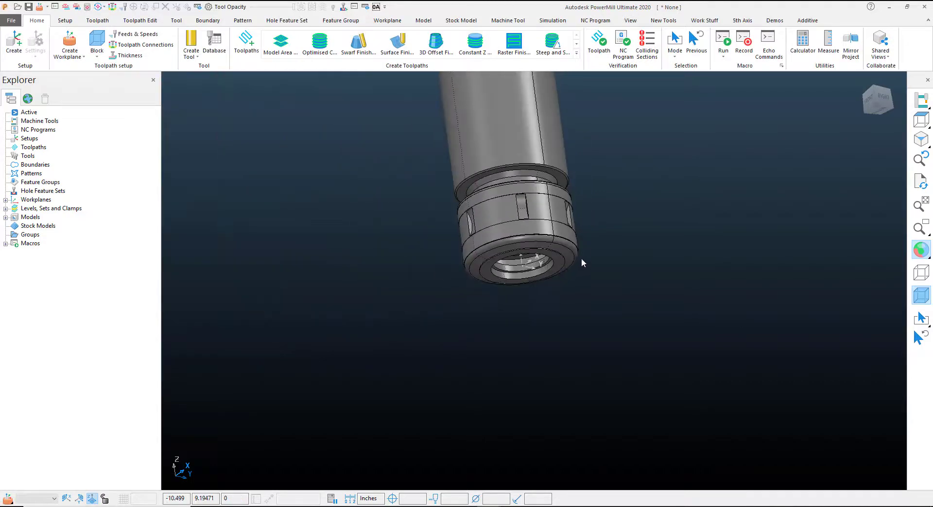
middle_click_drag(579, 256, 542, 242)
scroll(541, 242, "up", 3)
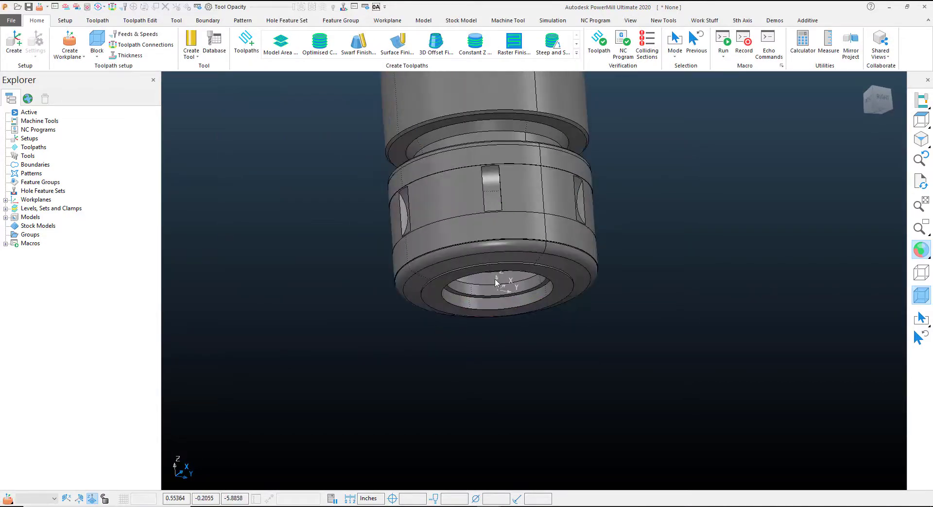
left_click(5, 200)
left_click(36, 210)
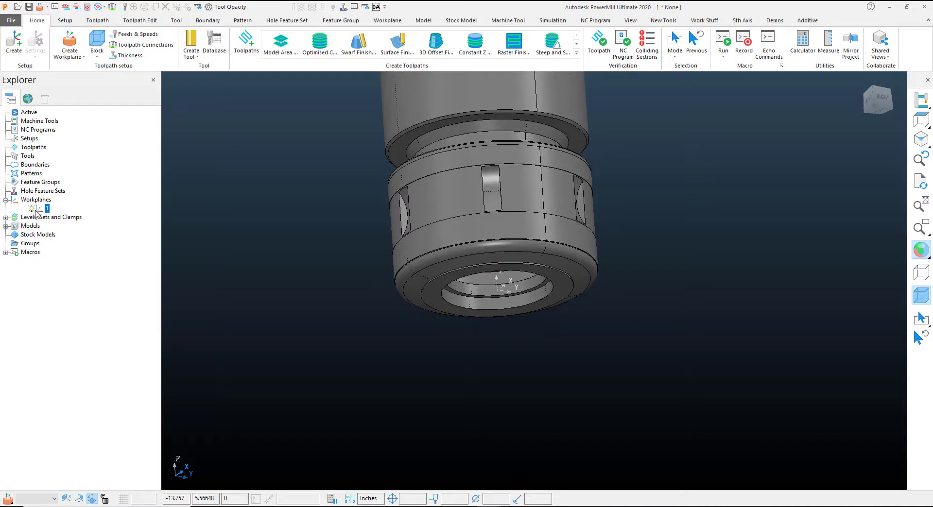
left_click(37, 211)
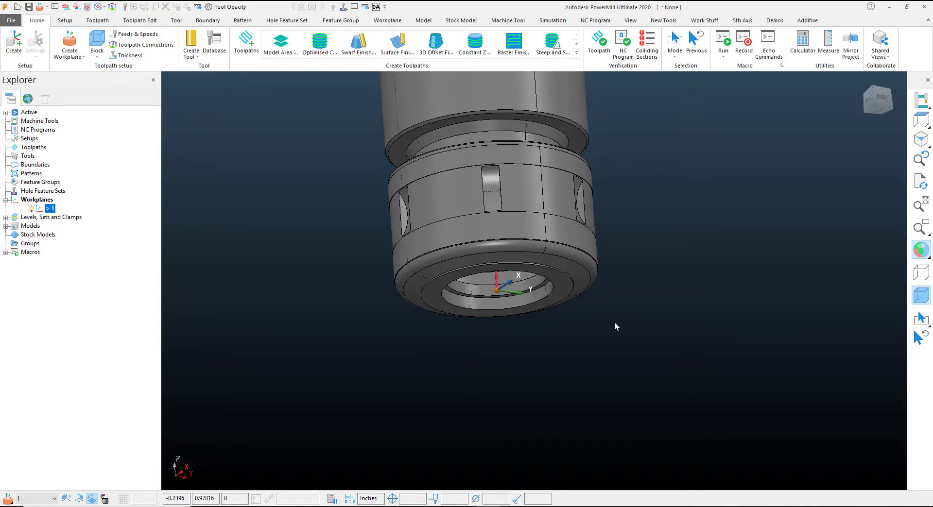
Check the orientation of the active workplane's axes against the tool holder and the global axes
scroll(615, 322, "down", 4)
middle_click_drag(621, 253, 557, 311)
scroll(559, 311, "down", 3)
scroll(564, 291, "up", 2)
middle_click_drag(595, 245, 676, 241, "shift")
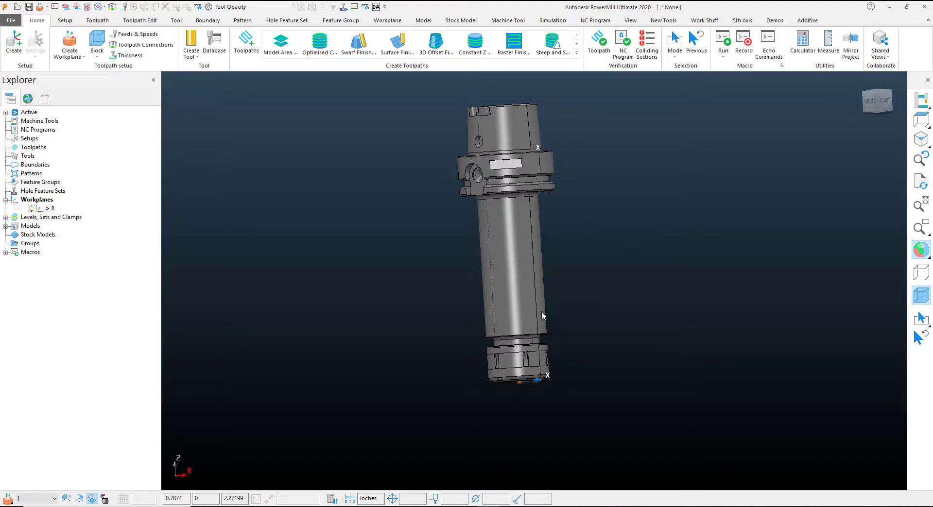
middle_click_drag(542, 314, 611, 284)
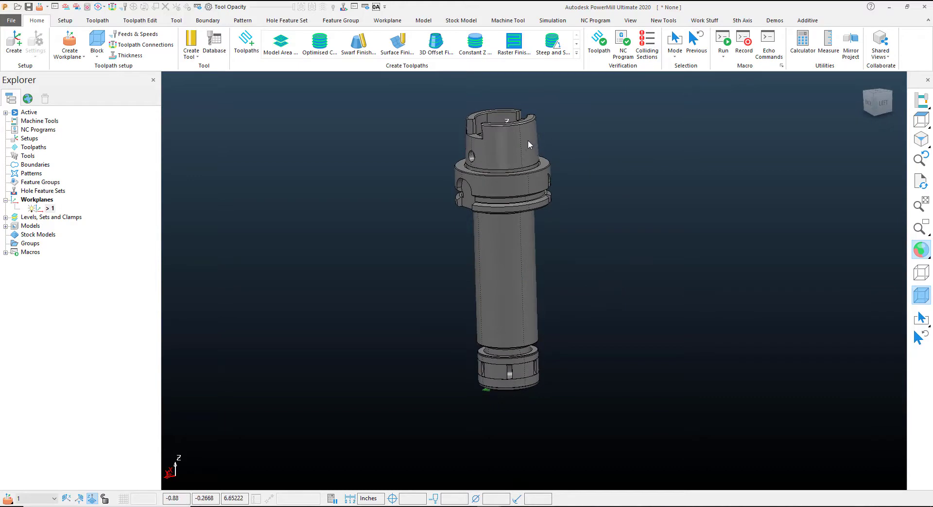
scroll(527, 142, "down", 2)
middle_click_drag(530, 215, 532, 161)
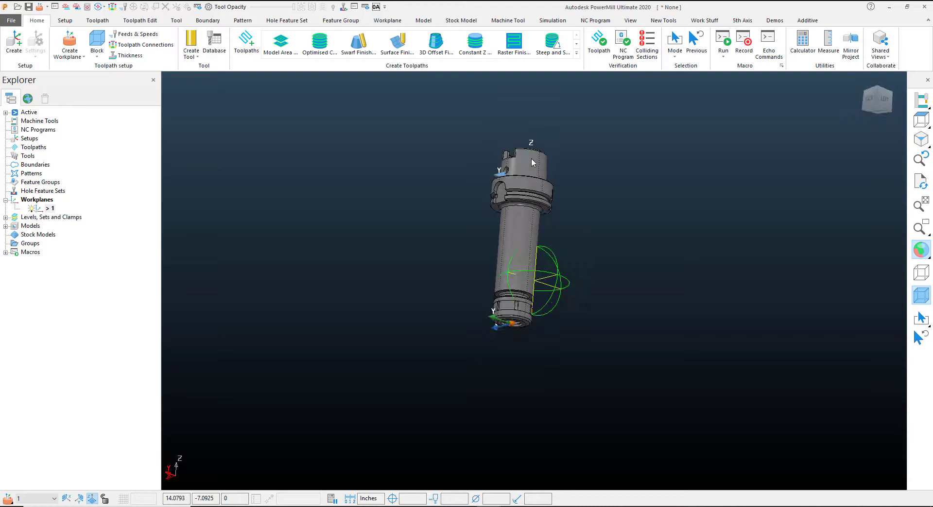
Reverse the X and Y directions of workplane 1 with Swap Axes, keeping Z pointing up through the holder, and accept the edit
scroll(511, 251, "up", 3)
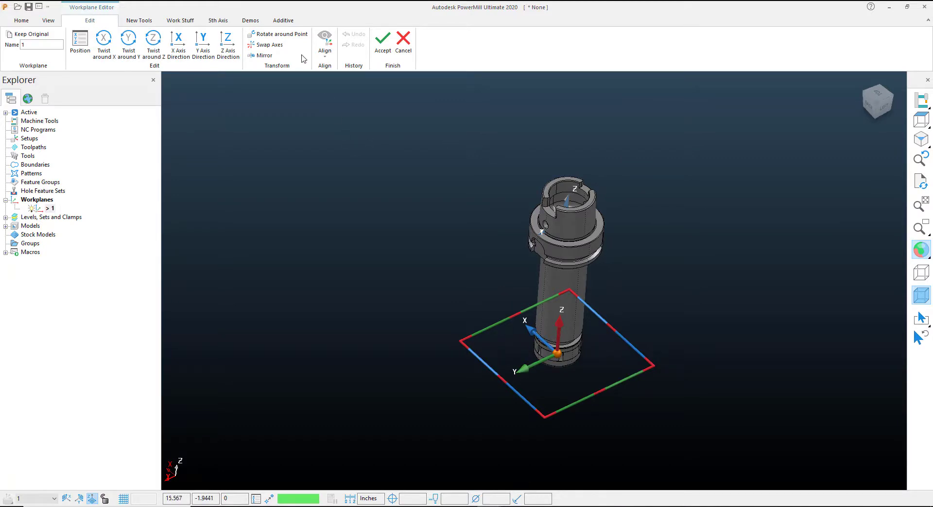
left_click(267, 45)
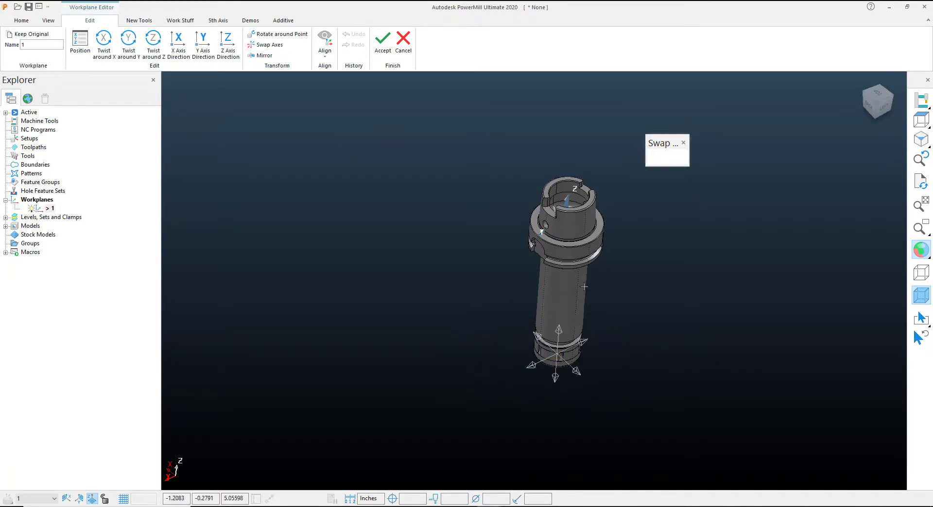
left_click(561, 330)
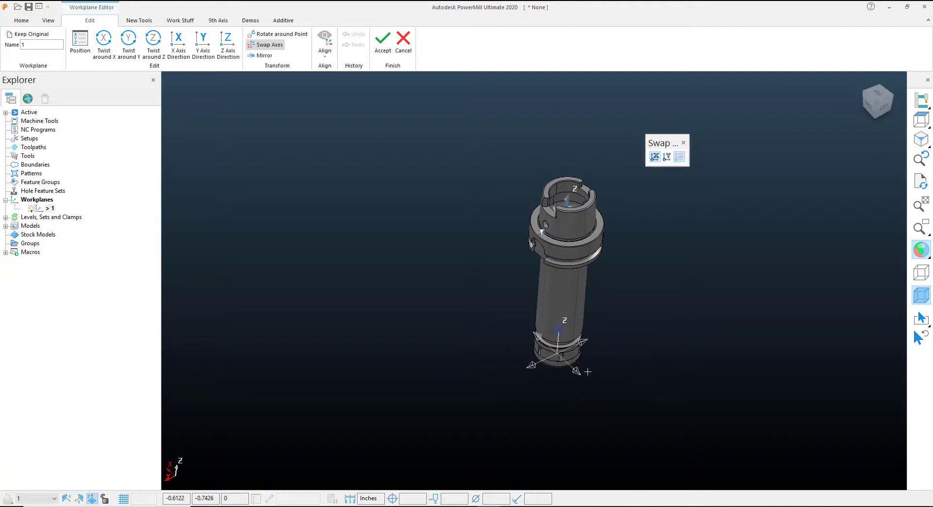
left_click(579, 373)
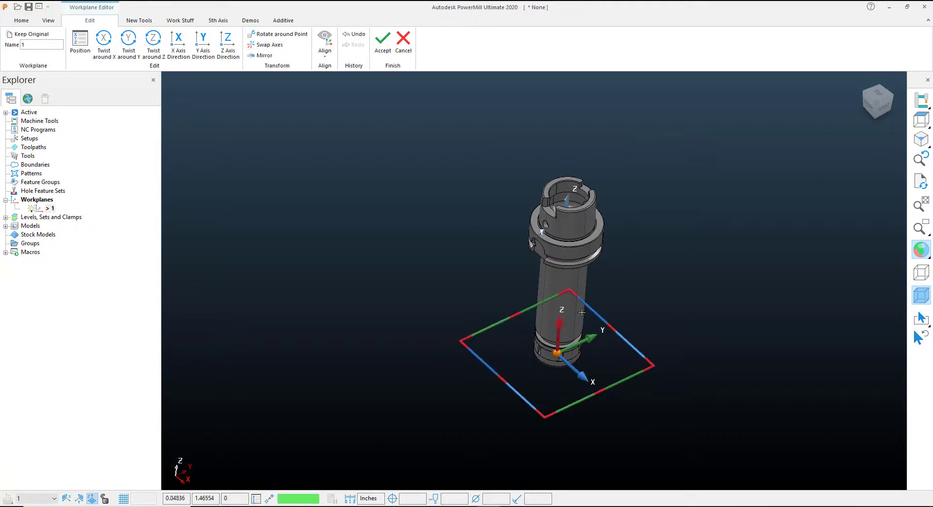
middle_click_drag(462, 387, 585, 176)
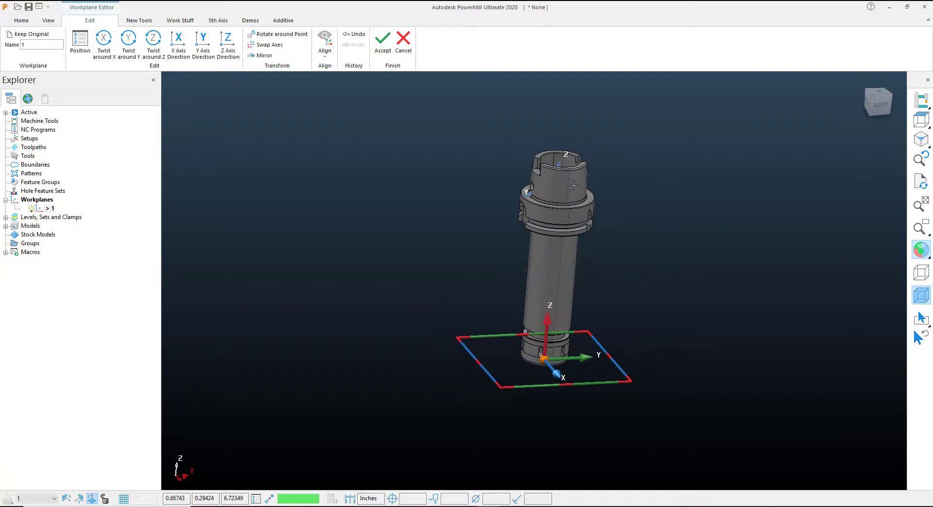
scroll(573, 186, "up", 5)
scroll(574, 186, "up", 2)
scroll(550, 128, "down", 4)
middle_click_drag(598, 304, 581, 253)
scroll(657, 223, "down", 4)
scroll(627, 309, "up", 2)
mouse_move(612, 290)
middle_mouse_down()
mouse_move(684, 263)
mouse_move(649, 296)
mouse_move(602, 294)
middle_mouse_up()
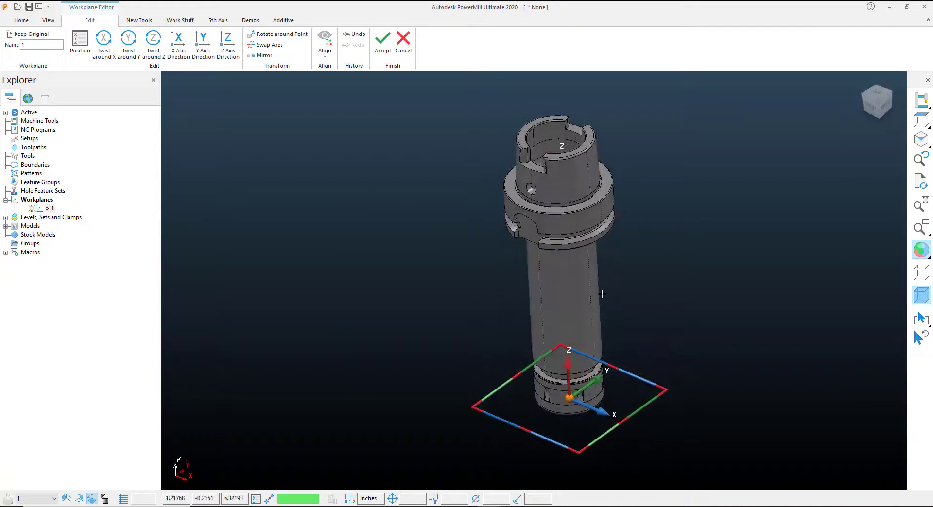
left_click(383, 42)
Select the whole holder and transform model HSK63A-SK16C-150 from workplane 1 to the world origin, accepting the transformation
scroll(549, 342, "up", 2)
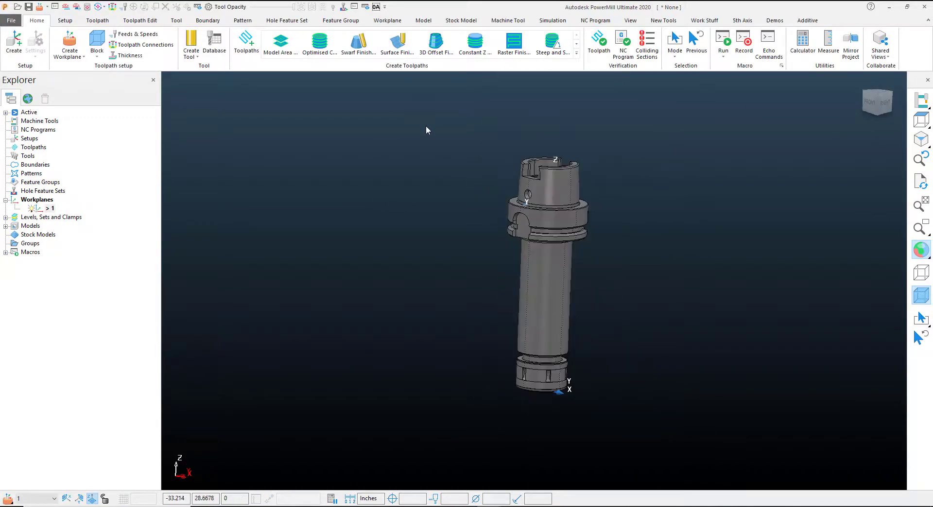
left_click_drag(425, 124, 664, 413)
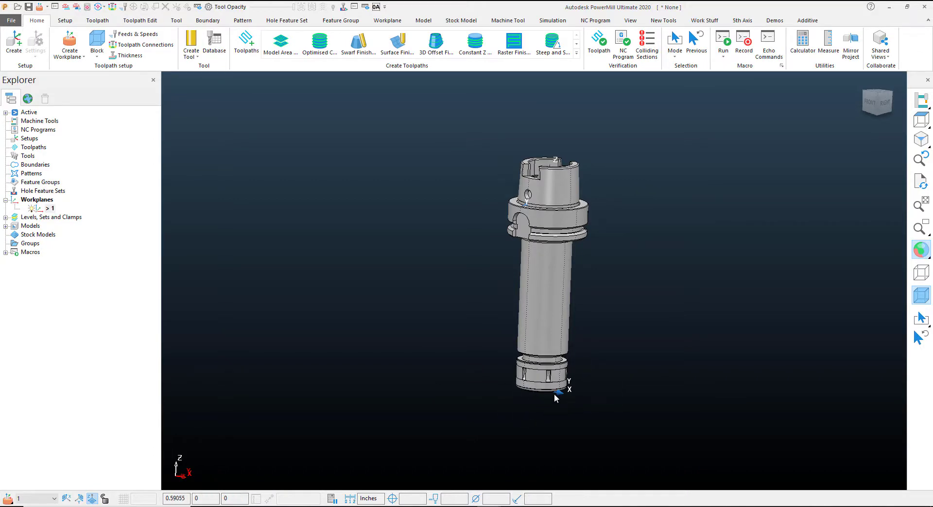
middle_click_drag(487, 203, 621, 273)
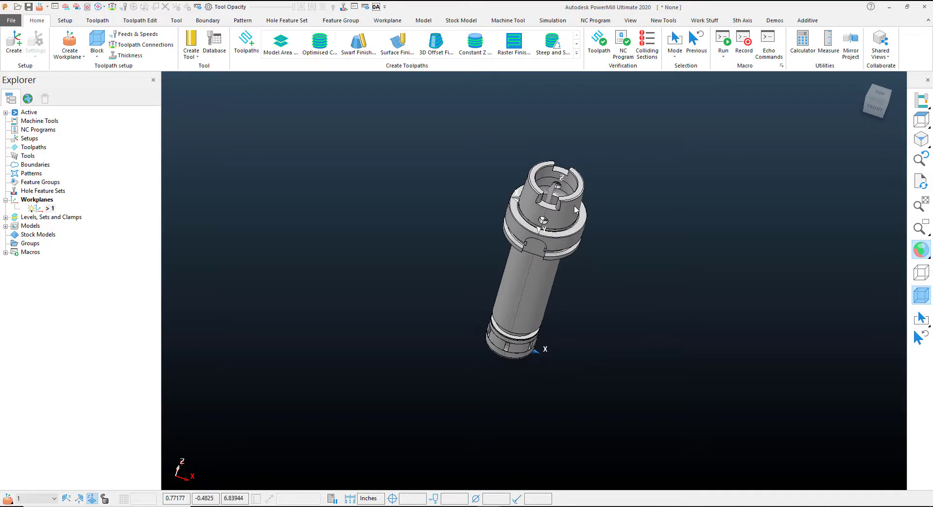
middle_click_drag(596, 294, 544, 229)
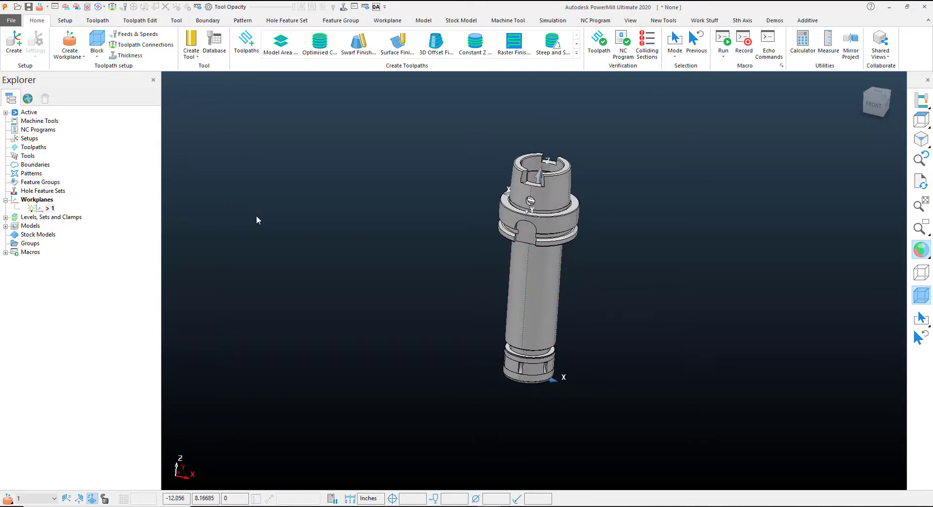
left_click(5, 227)
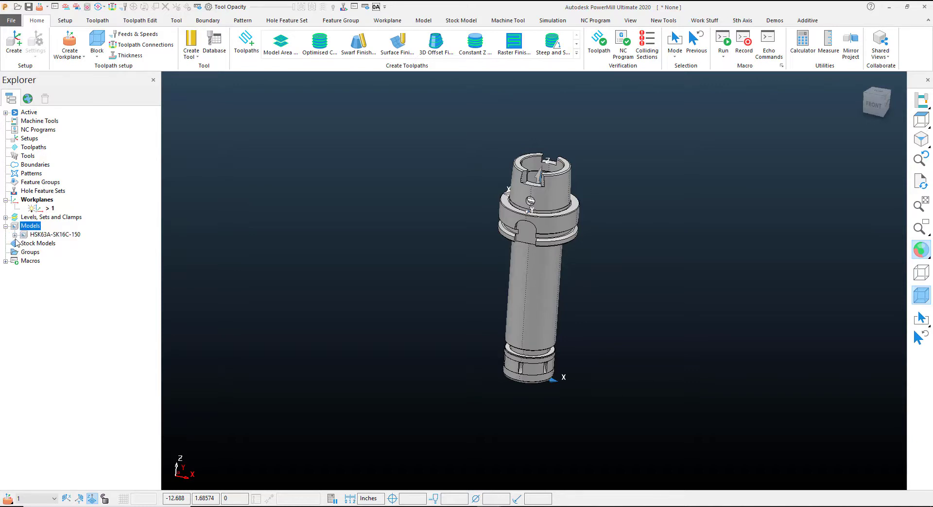
right_click(27, 237)
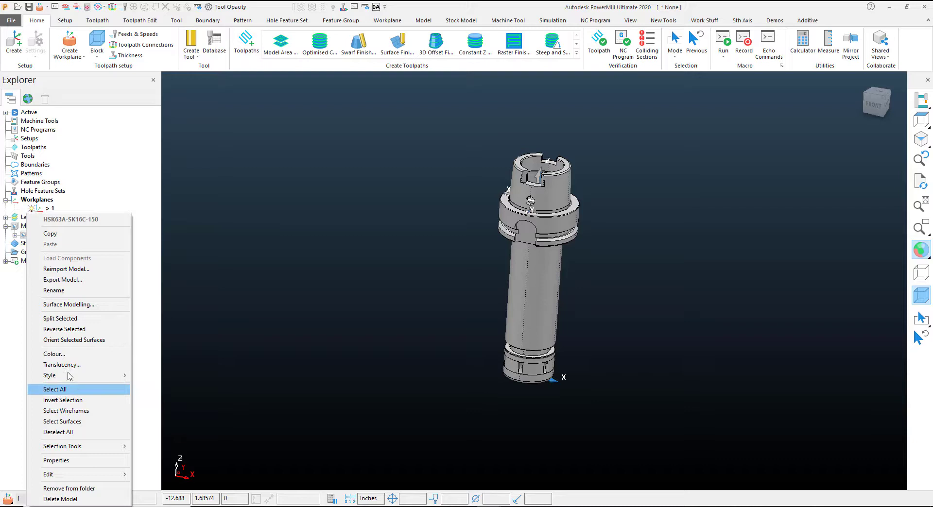
mouse_move(69, 478)
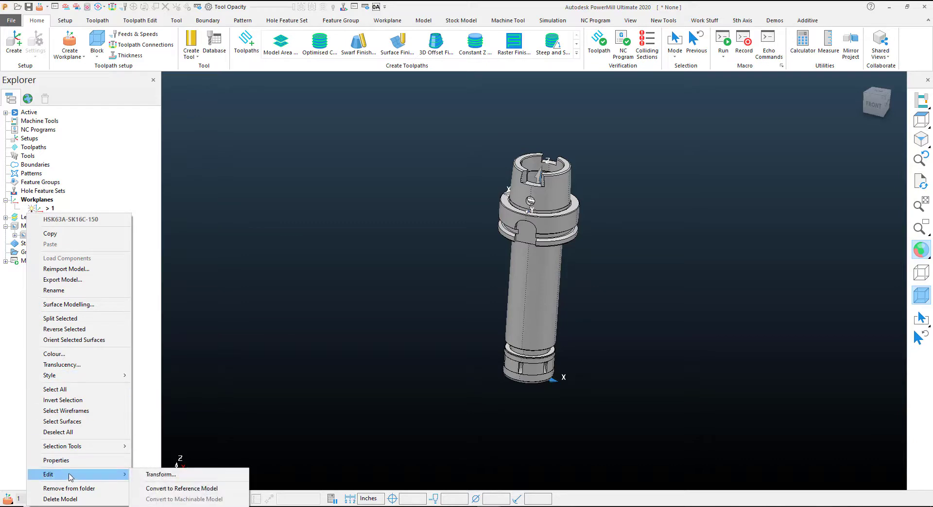
left_click(160, 475)
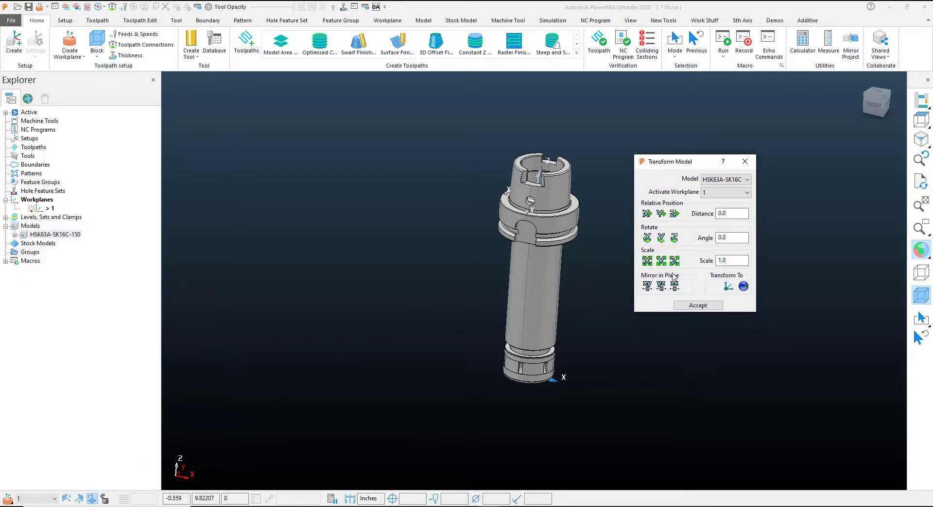
left_click(743, 287)
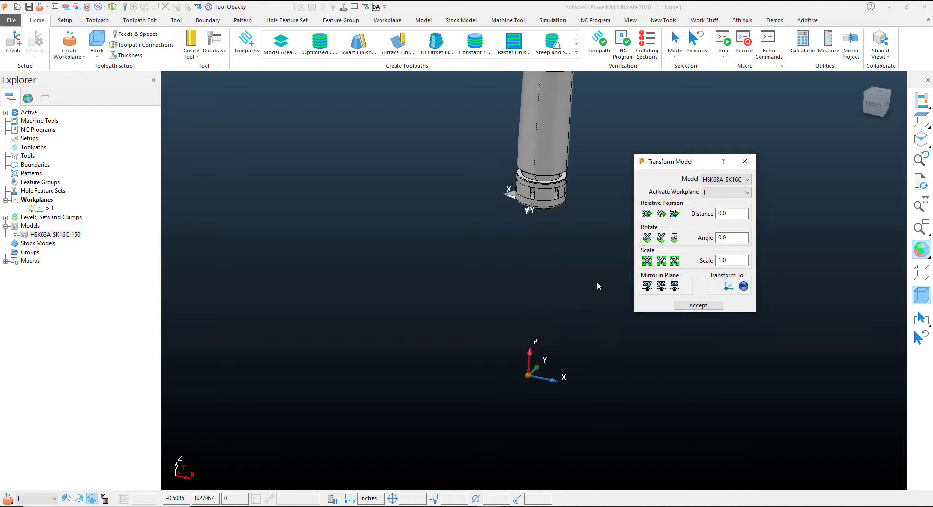
scroll(589, 285, "down", 3)
left_click(699, 305)
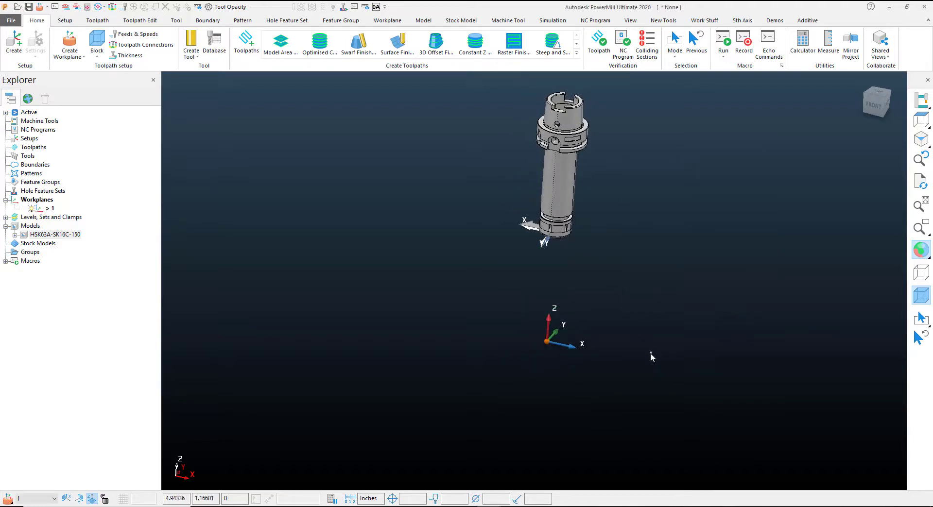
Delete workplane 1
right_click(50, 210)
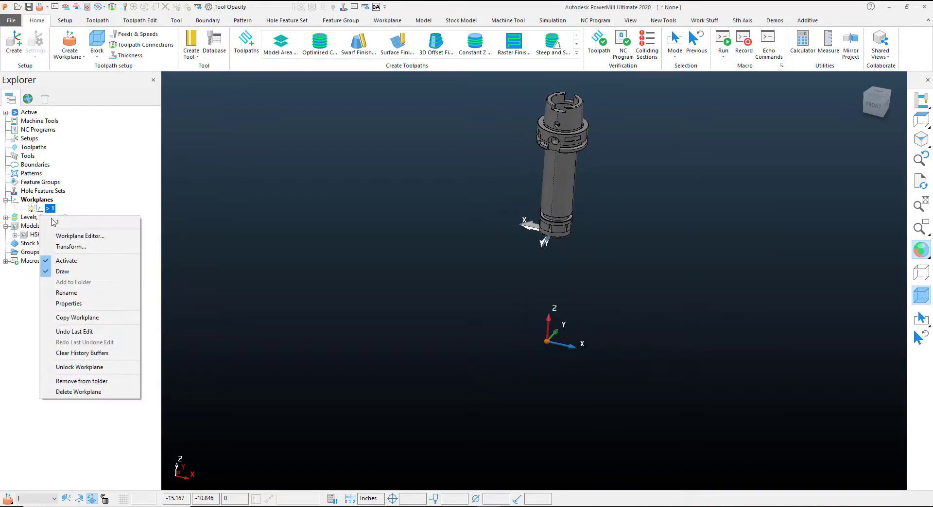
left_click(77, 393)
scroll(567, 301, "up", 3)
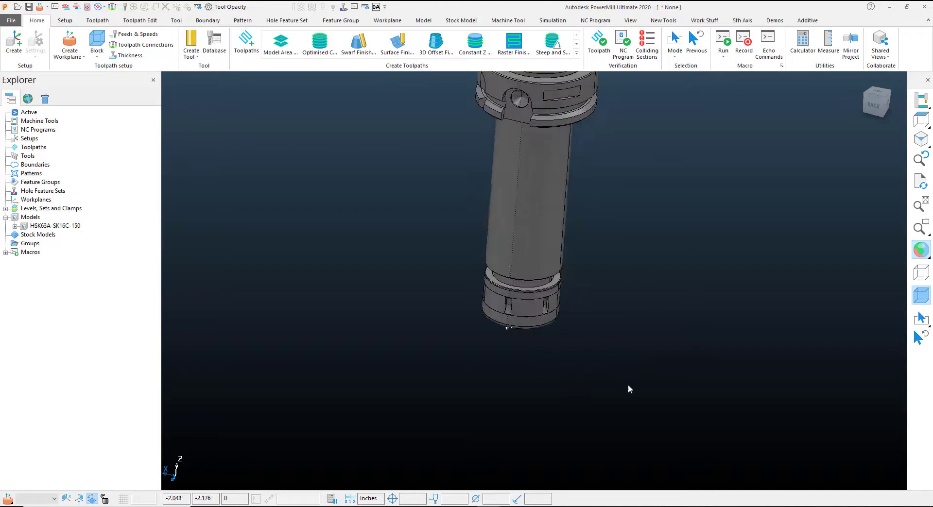
Check the transformed holder's position and orientation against the global axes in 3D and front views
middle_click_drag(629, 387, 665, 325)
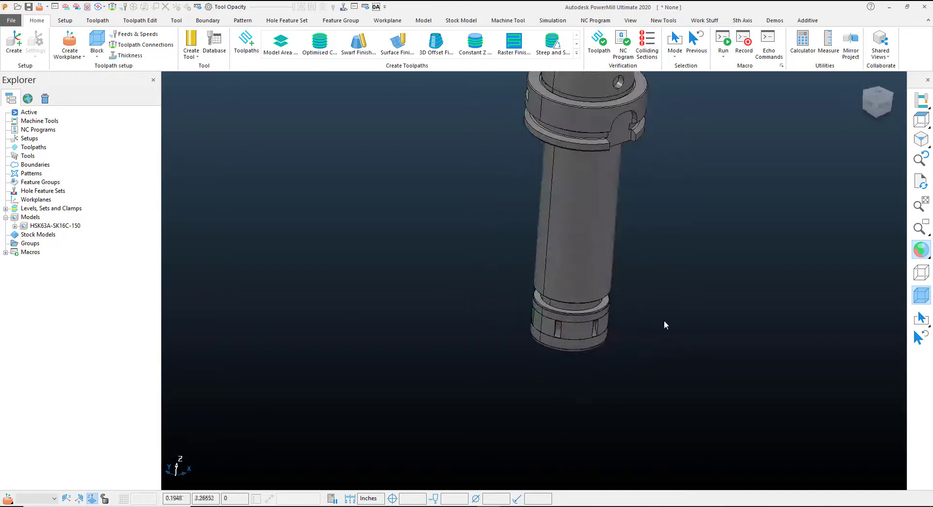
left_click(875, 108)
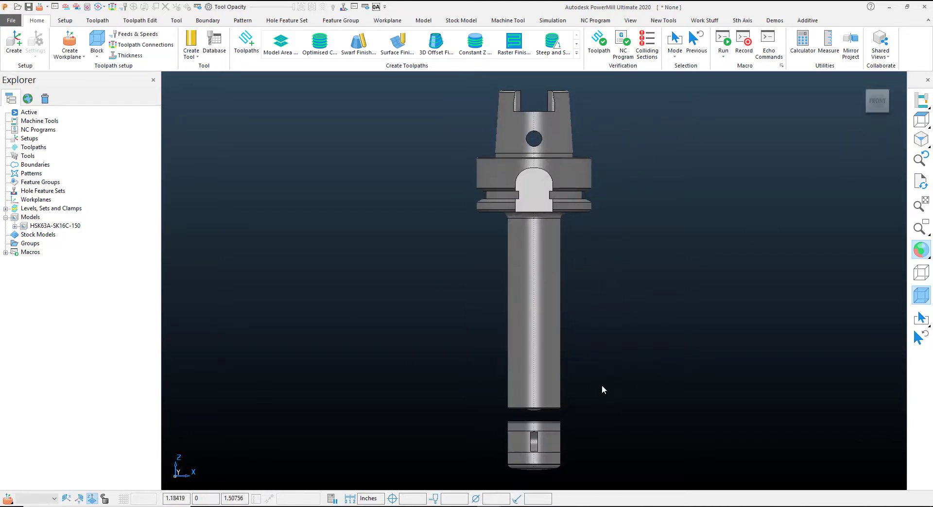
scroll(612, 374, "up", 1)
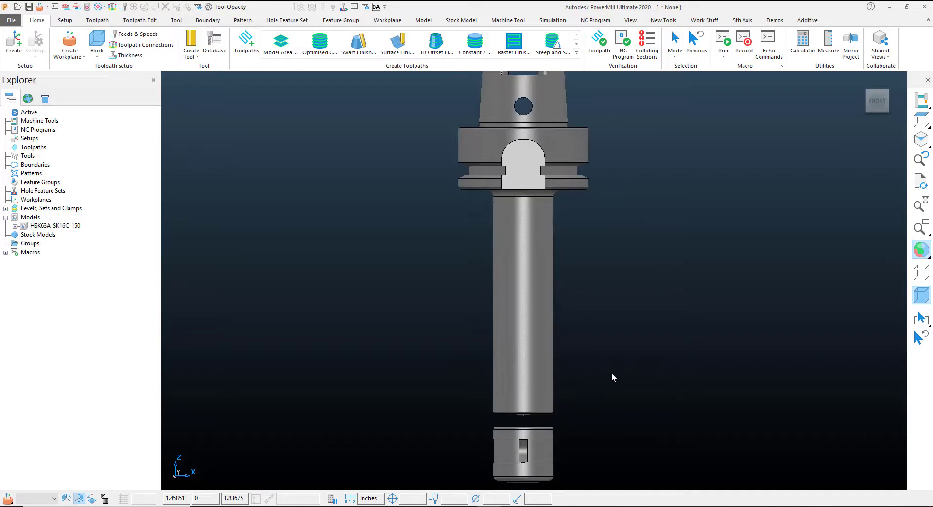
left_click(921, 182)
scroll(610, 240, "down", 2)
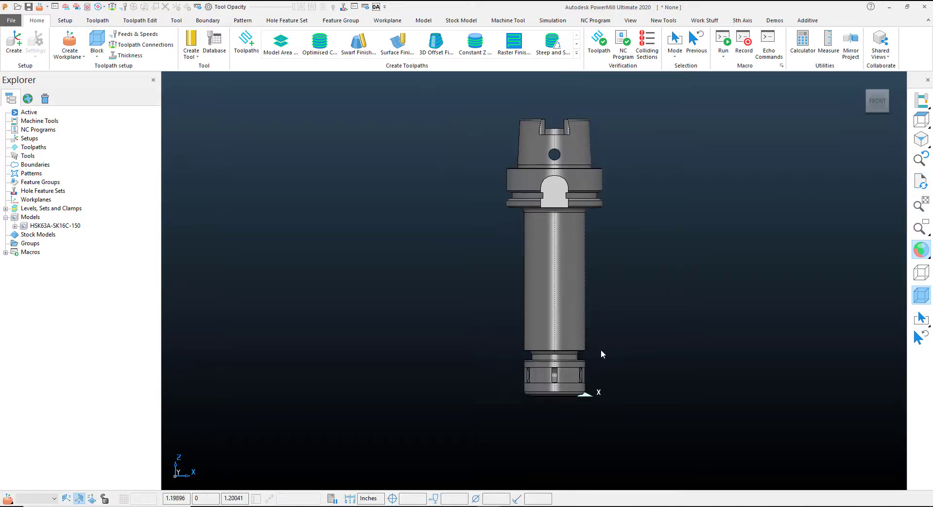
middle_click_drag(598, 363, 379, 263)
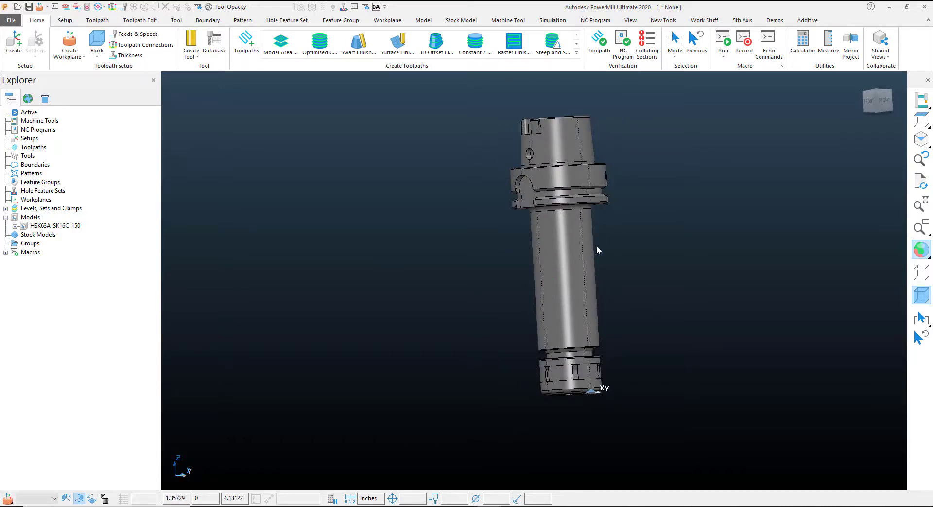
middle_click_drag(596, 249, 593, 252)
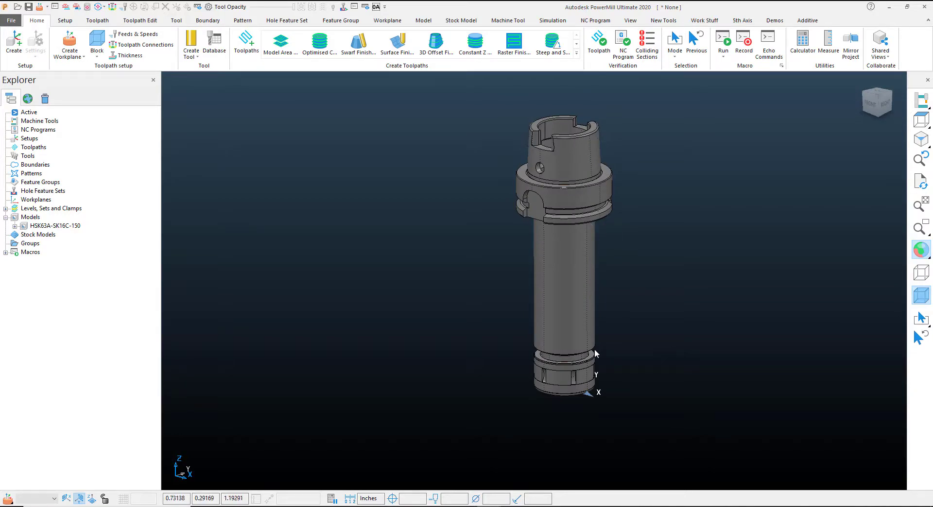
left_click(870, 104)
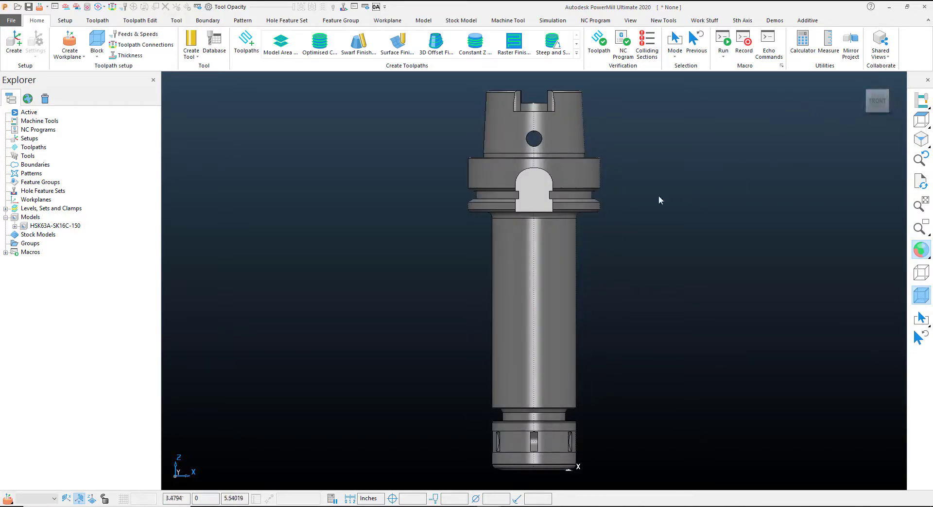
Create a pattern in the curve editor and start a Spun Profile curve for it
left_click(241, 21)
left_click(205, 46)
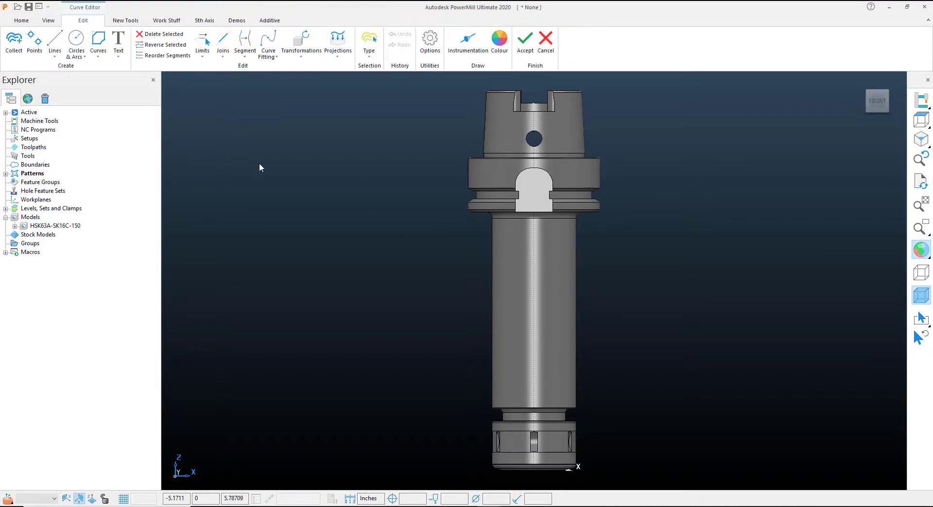
left_click(5, 174)
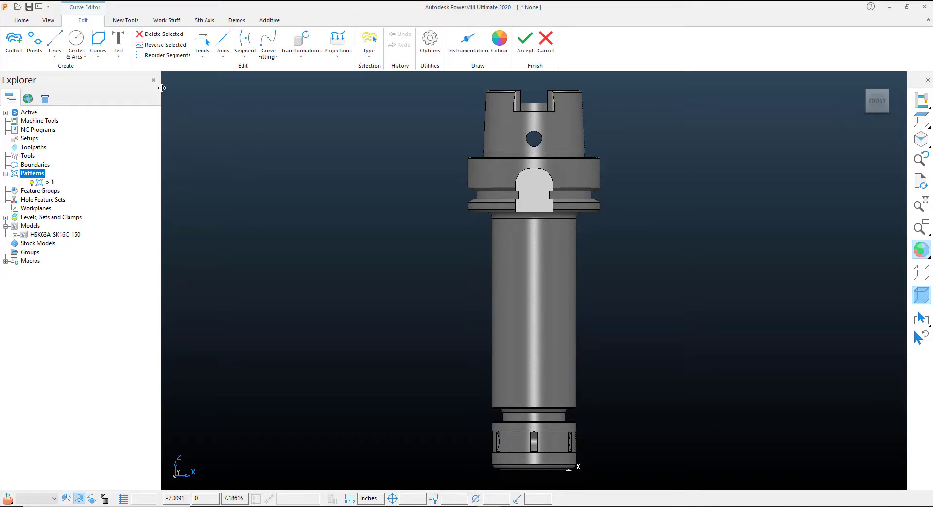
left_click(99, 54)
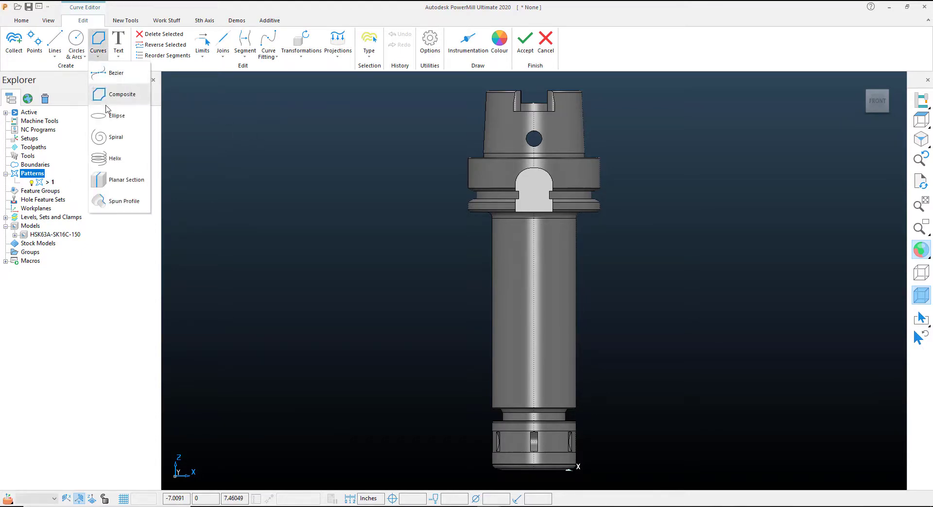
left_click(122, 202)
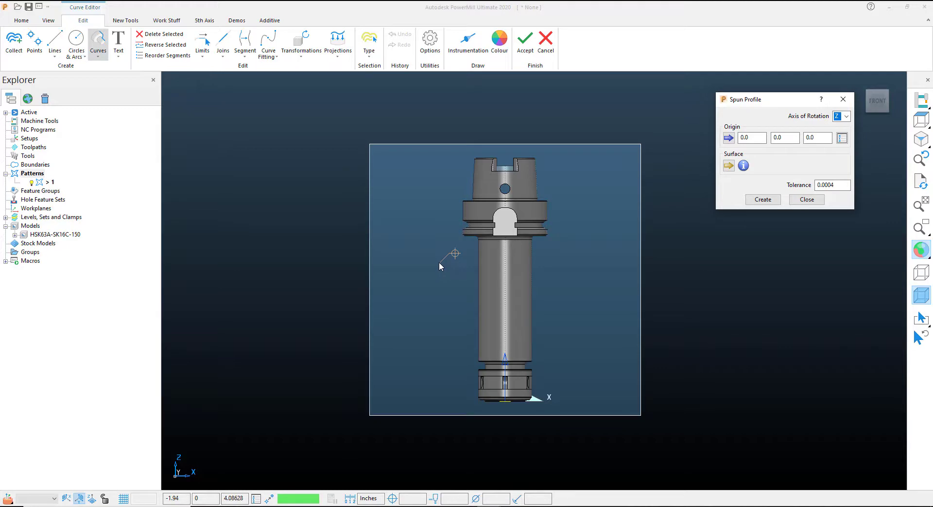
Try X as the spun profile's axis of rotation, then return the axis to Z and check it against the holder
left_click(846, 116)
left_click(843, 126)
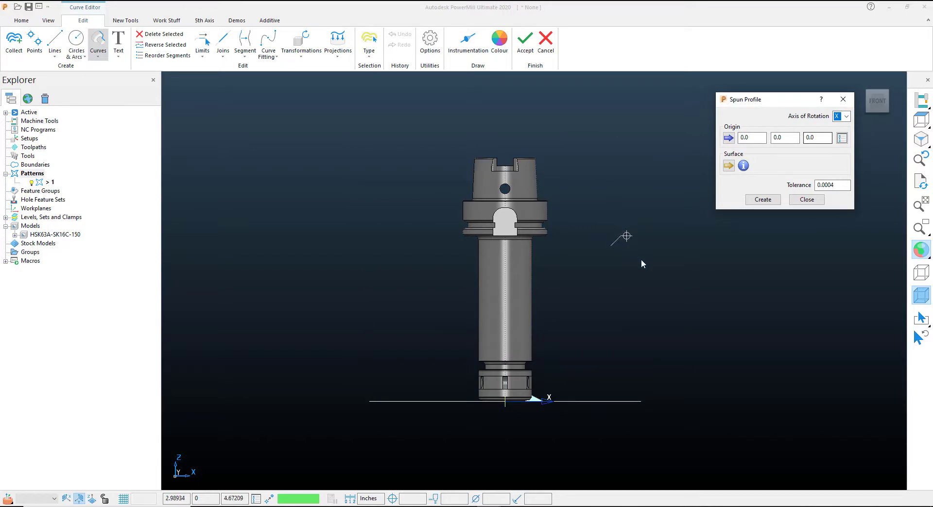
middle_click_drag(538, 283, 496, 411)
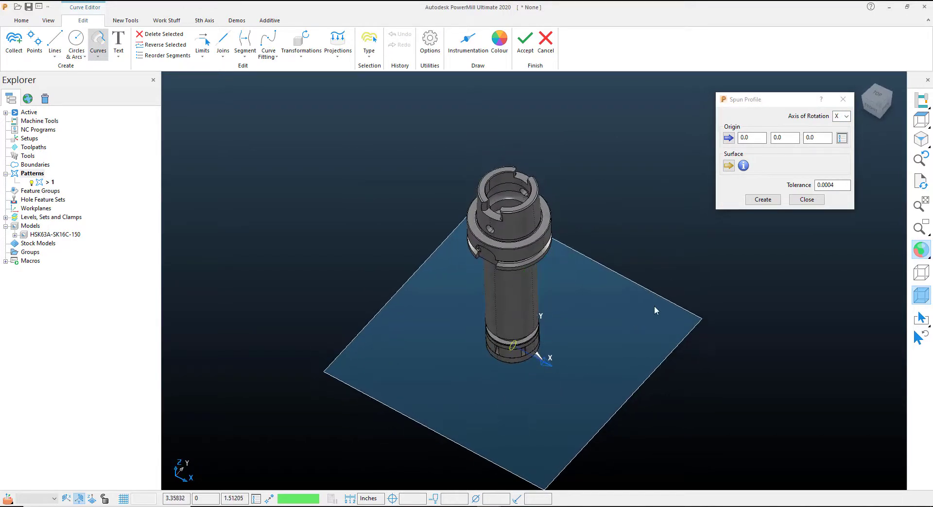
left_click(846, 117)
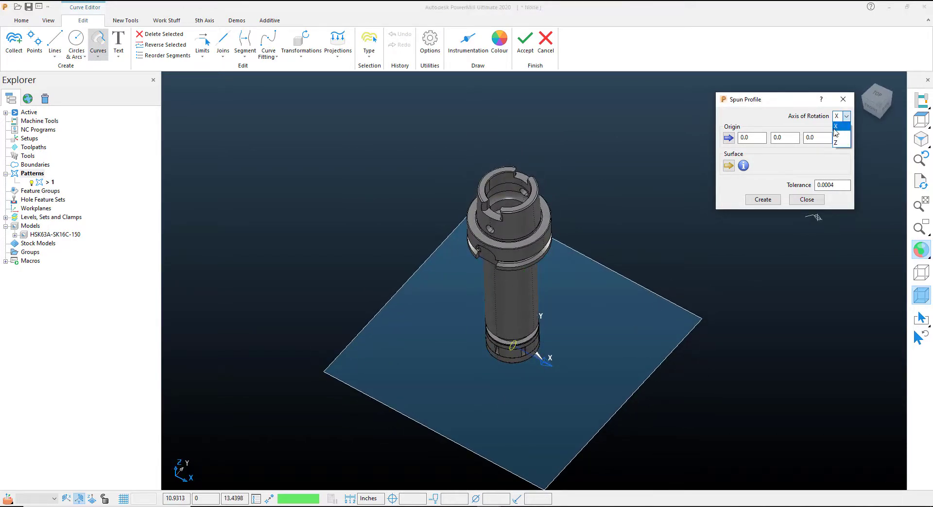
left_click(835, 129)
left_click(842, 118)
left_click(838, 143)
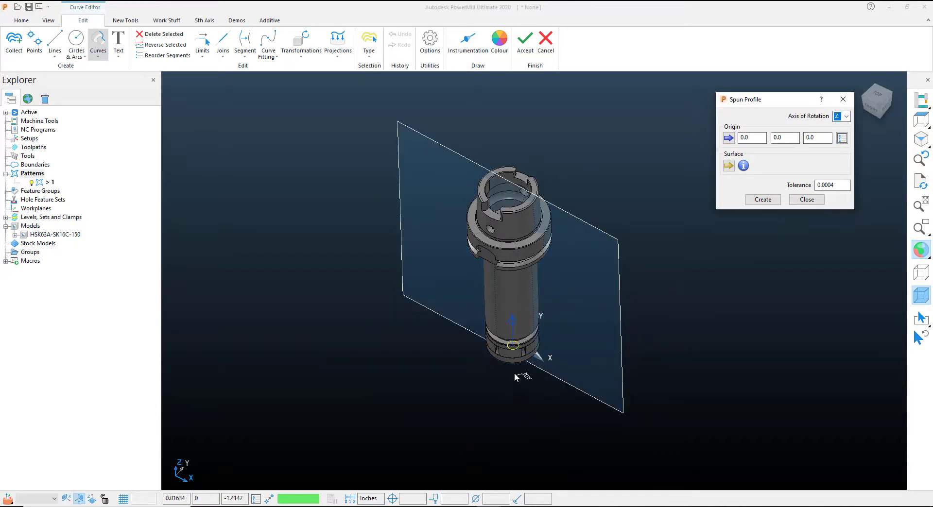
scroll(513, 349, "up", 3)
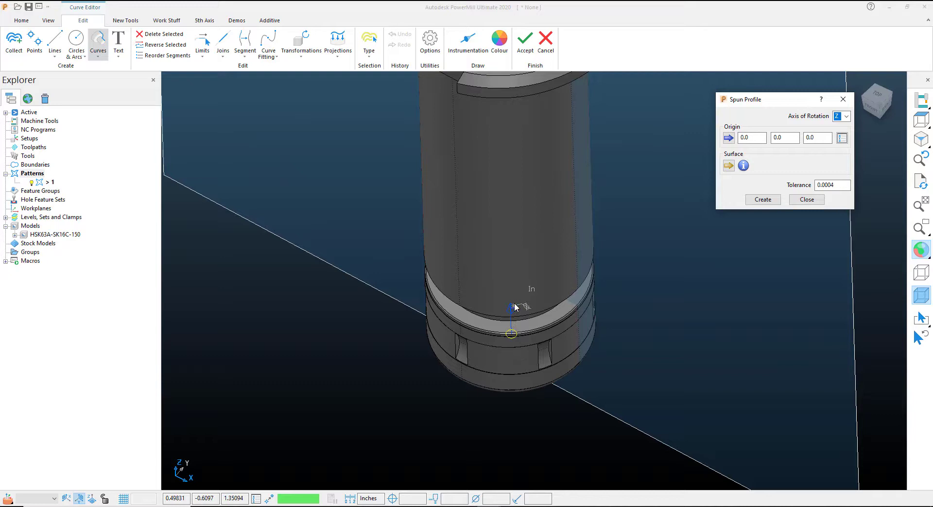
scroll(510, 331, "down", 3)
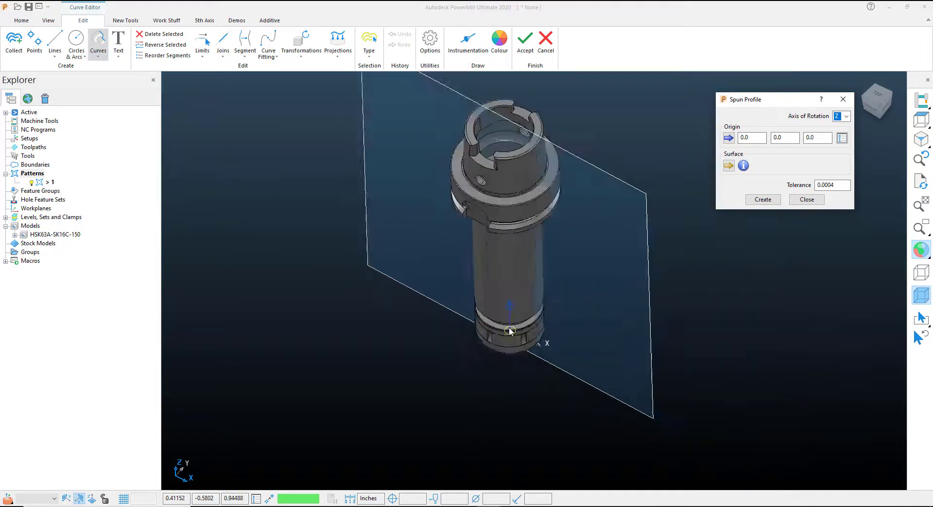
Create the holder's spun profile on the ZX plane about the Z axis with origin 0, 0, 0 and tolerance 0.0004
scroll(510, 331, "down", 1)
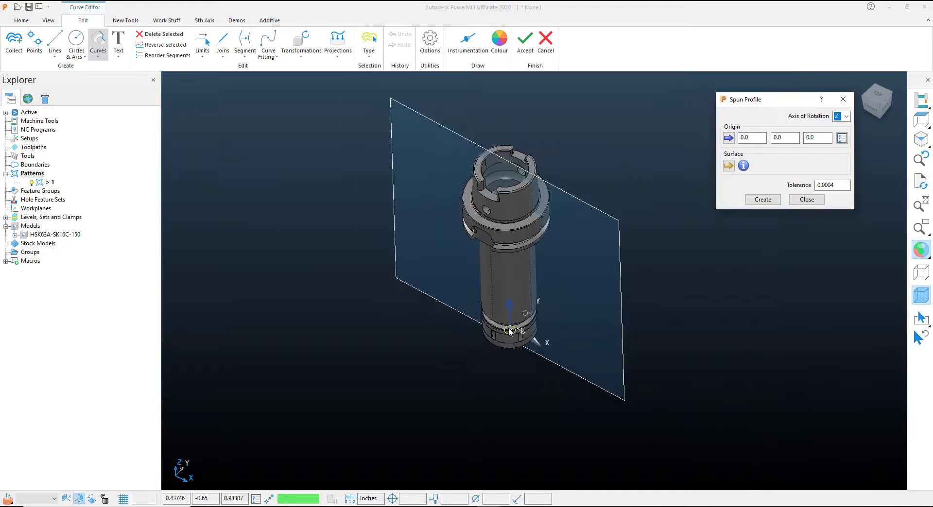
left_click(79, 498)
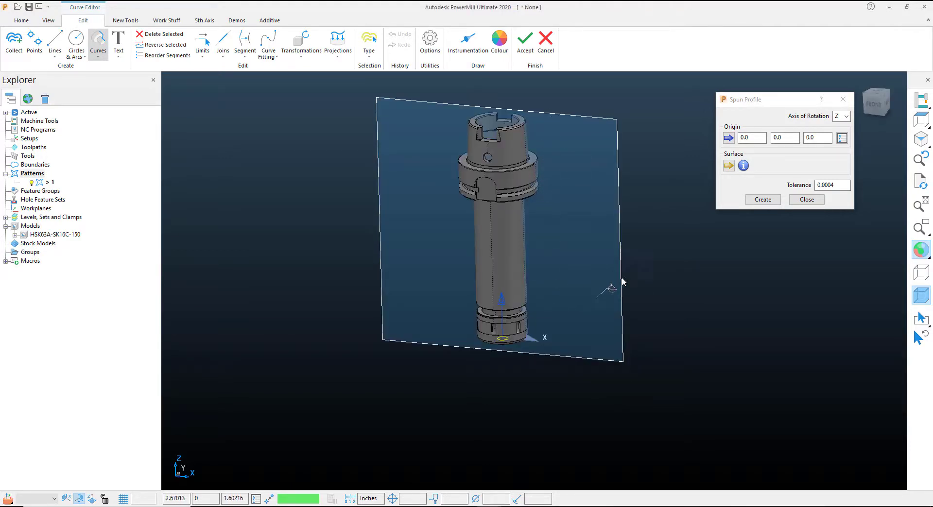
left_click(763, 203)
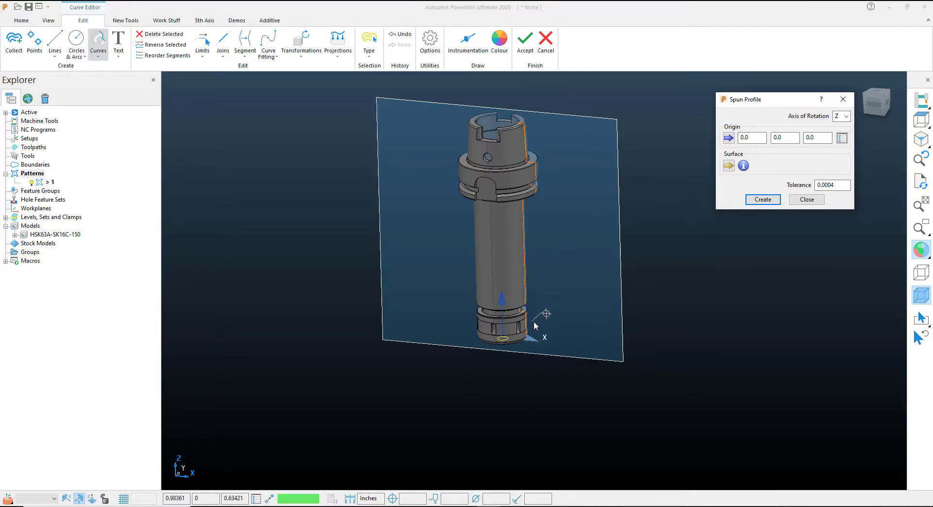
left_click(807, 199)
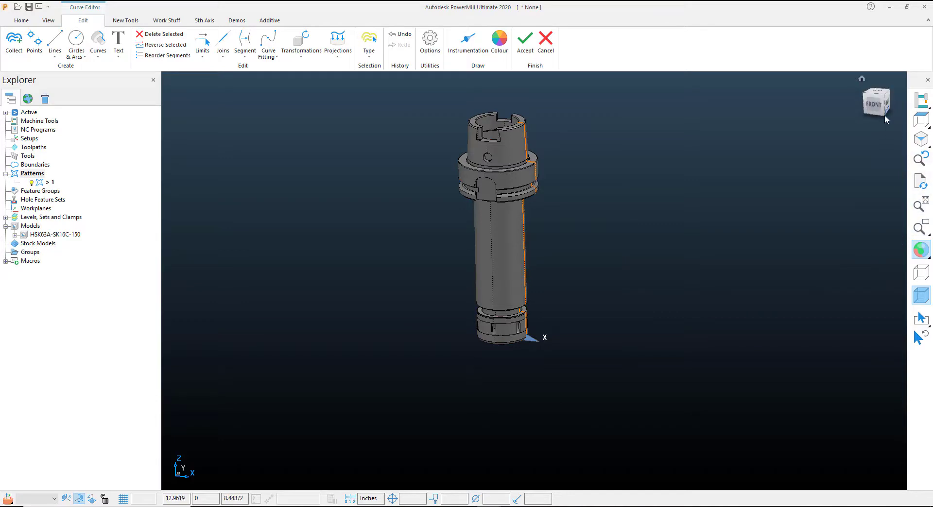
Show the holder in front view and turn off model shading so only the profile curve is displayed
left_click(874, 103)
scroll(869, 246, "down", 1)
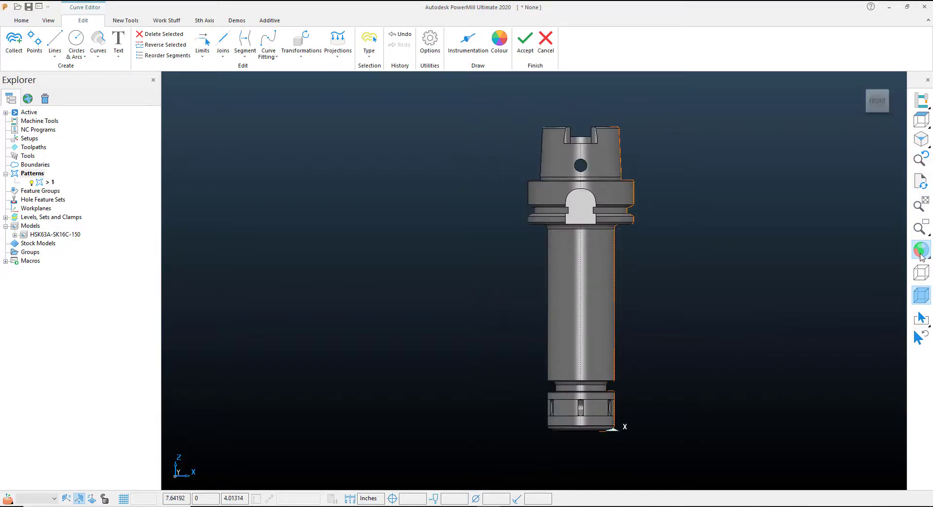
left_click(922, 256)
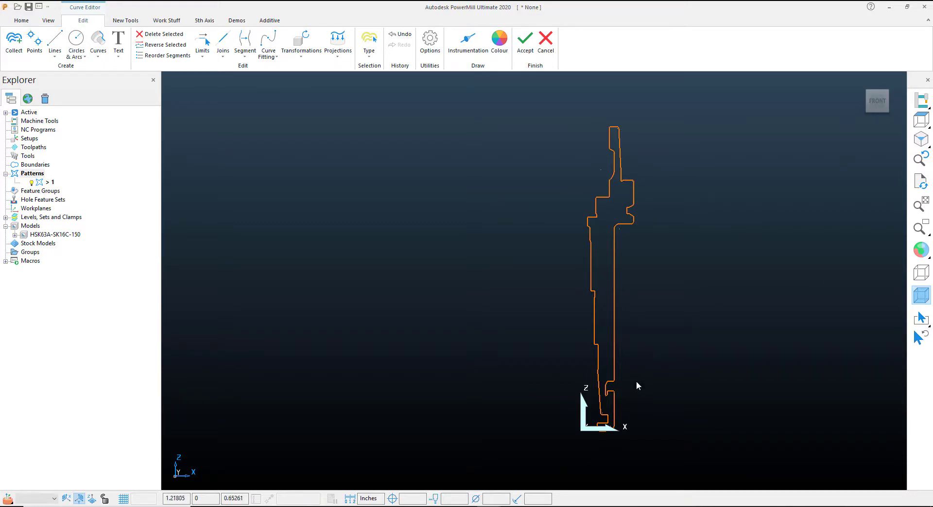
Select the spun profile curve and examine its corners at the flange's upper edge and at the nose near the origin
left_click_drag(608, 338, 626, 348)
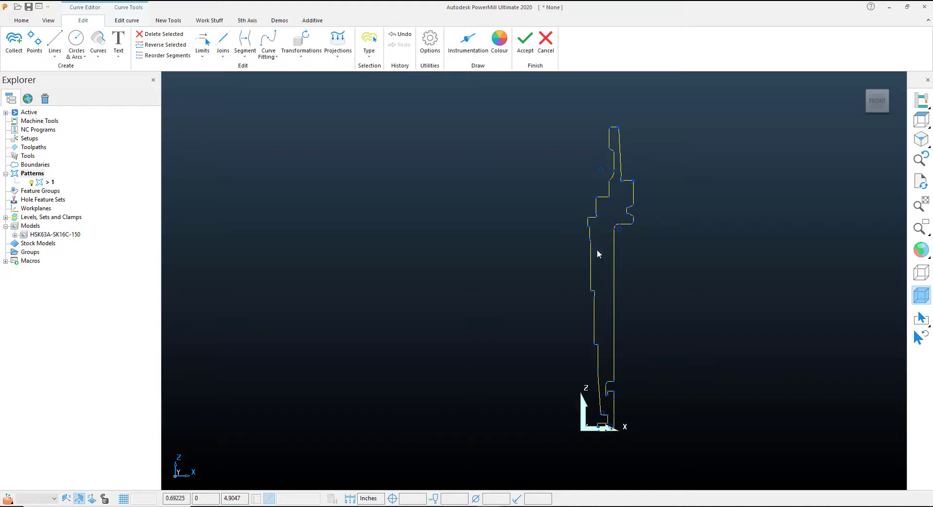
scroll(642, 192, "up", 5)
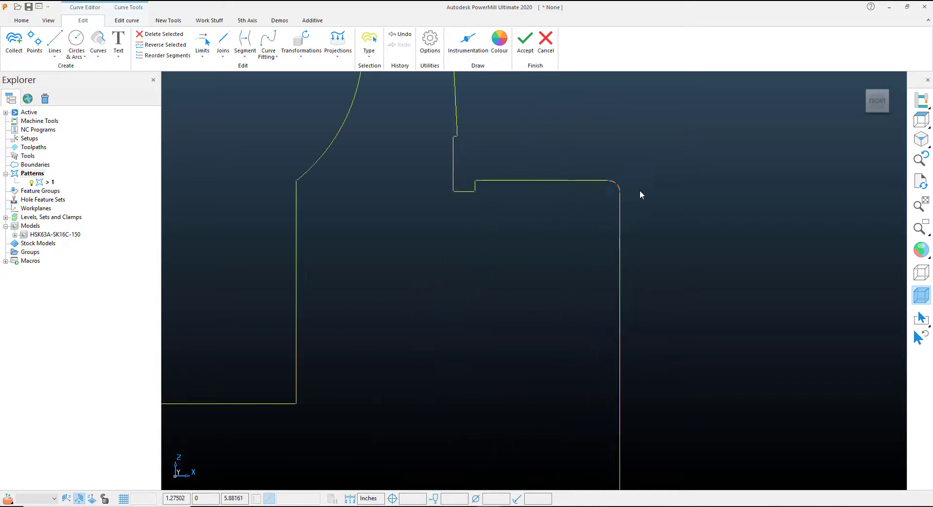
scroll(560, 178, "down", 8)
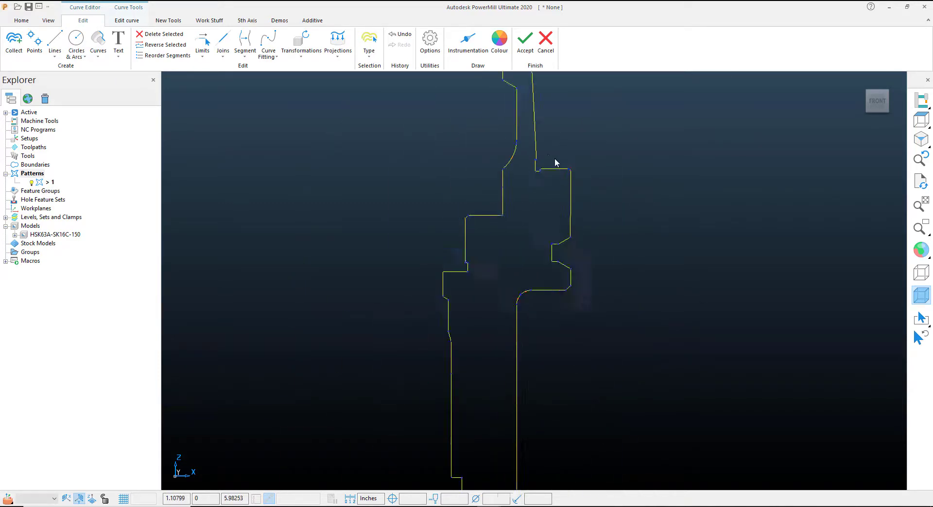
scroll(546, 311, "up", 6)
scroll(505, 340, "up", 3)
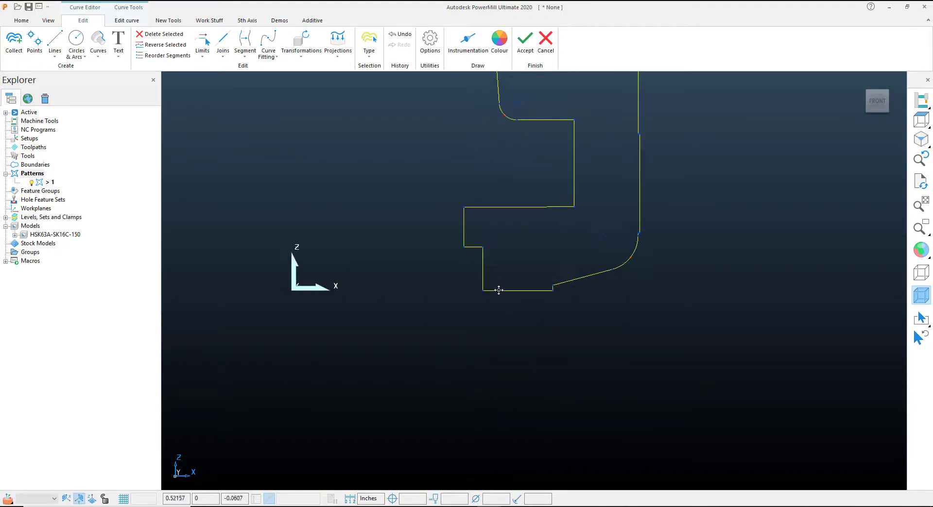
scroll(486, 292, "up", 6)
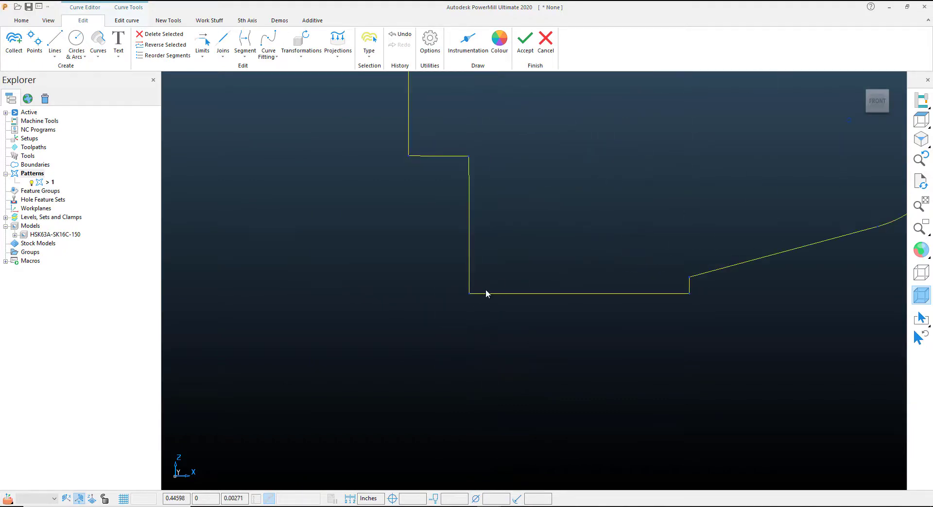
scroll(482, 292, "down", 3)
scroll(479, 294, "down", 1)
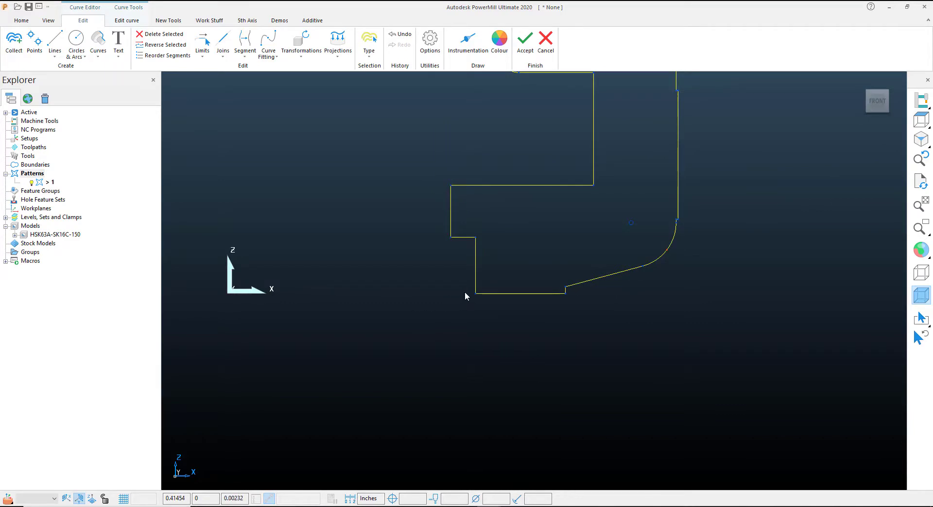
scroll(465, 294, "down", 8)
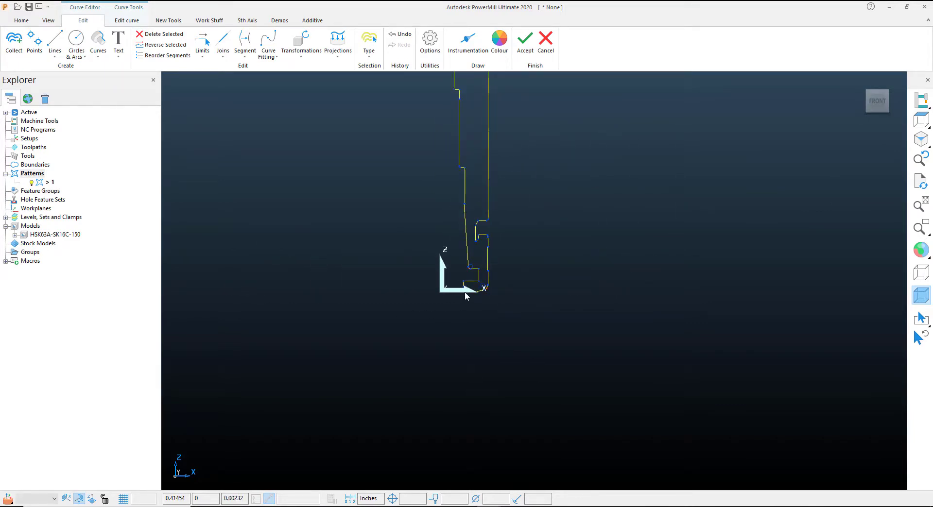
scroll(465, 292, "down", 3)
scroll(482, 224, "down", 3)
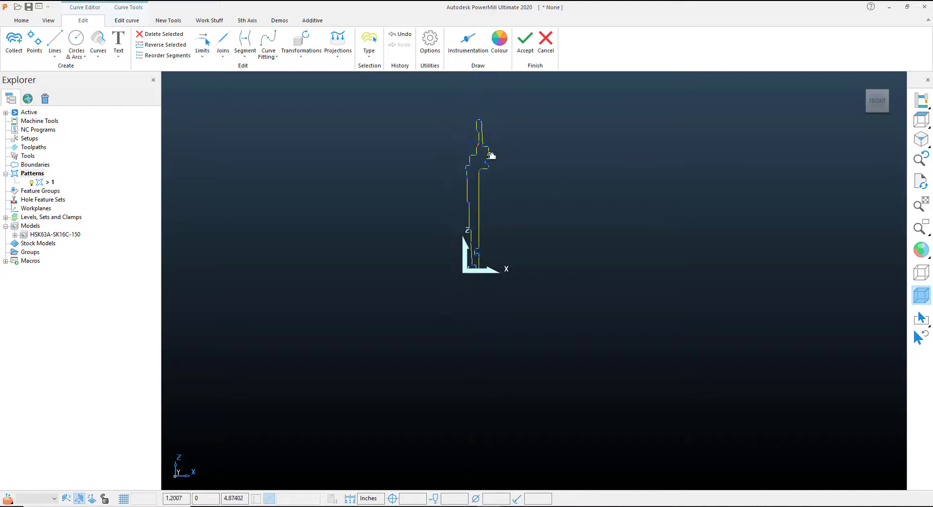
scroll(490, 154, "up", 4)
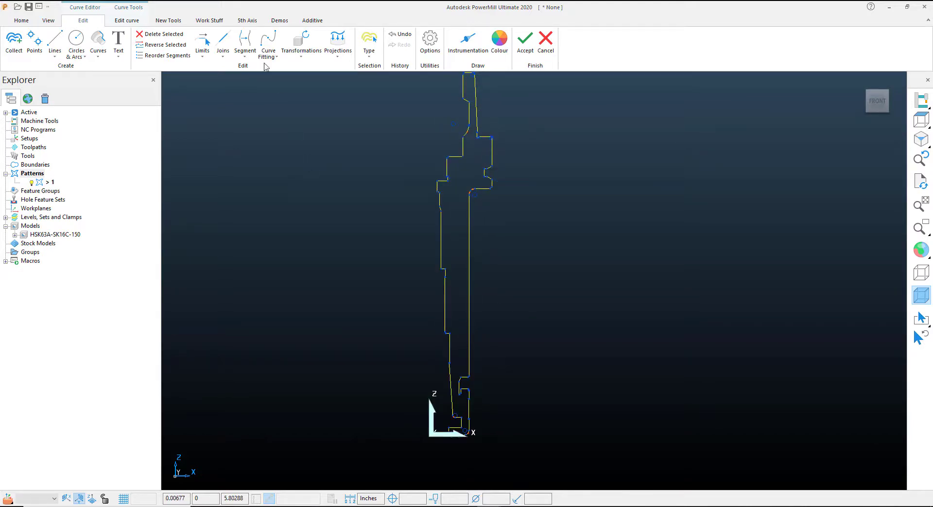
Cut the profile curve at the flange's upper inner key-point and at the inner corner of the nose's bottom edge
left_click(245, 57)
left_click(248, 69)
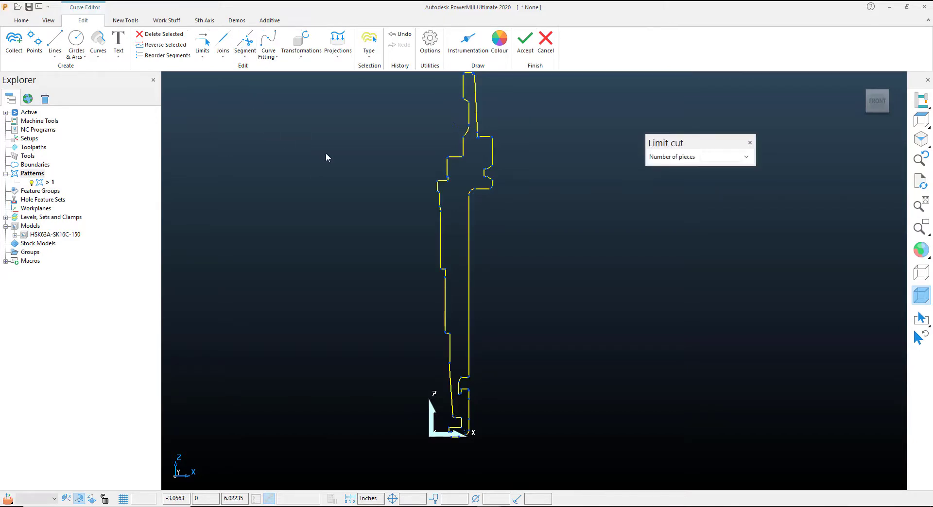
scroll(497, 152, "up", 5)
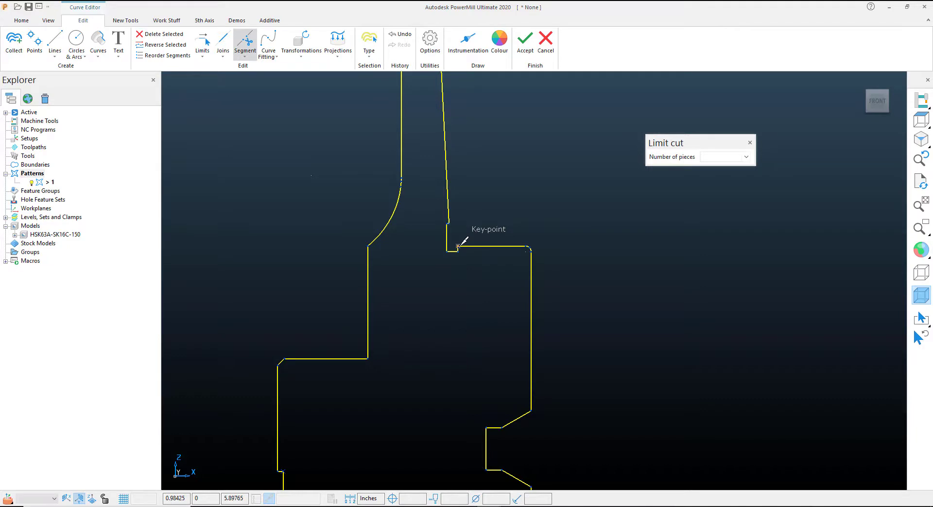
scroll(458, 246, "up", 5)
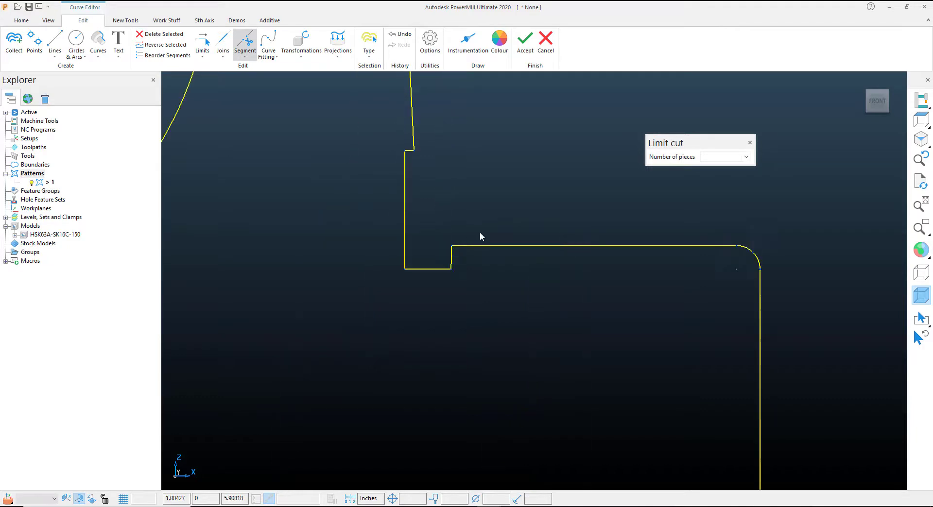
left_click(452, 246)
scroll(488, 209, "down", 8)
scroll(519, 312, "down", 2)
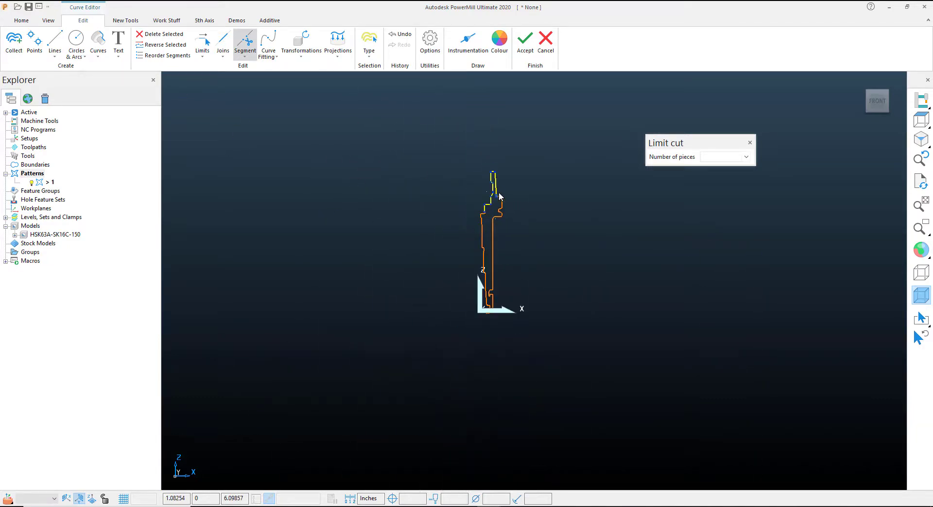
scroll(418, 304, "up", 8)
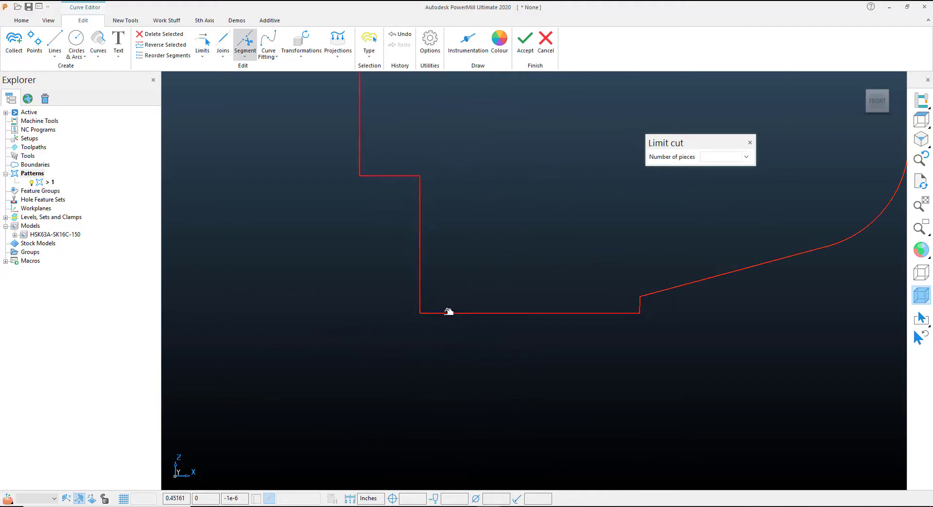
left_click(447, 313)
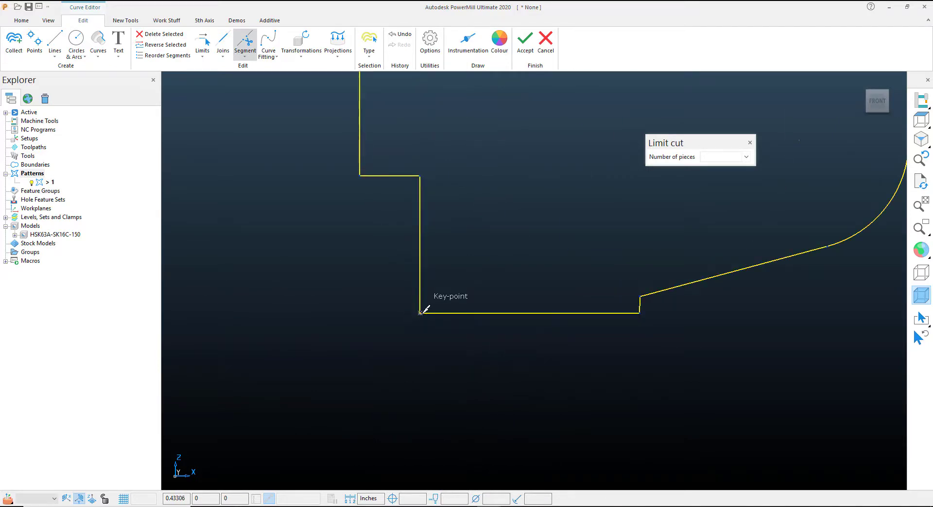
left_click(421, 313)
Delete the cut-off inner bore and upper taper portions of the profile, keeping the outer contour from nose to flange
scroll(442, 335, "down", 8)
scroll(525, 319, "down", 3)
left_click(530, 317)
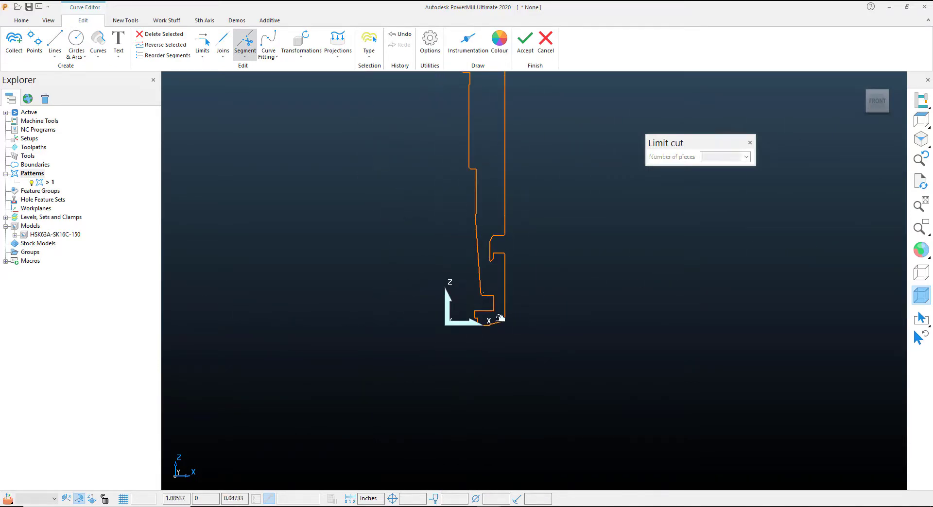
left_click(484, 311)
key("Delete")
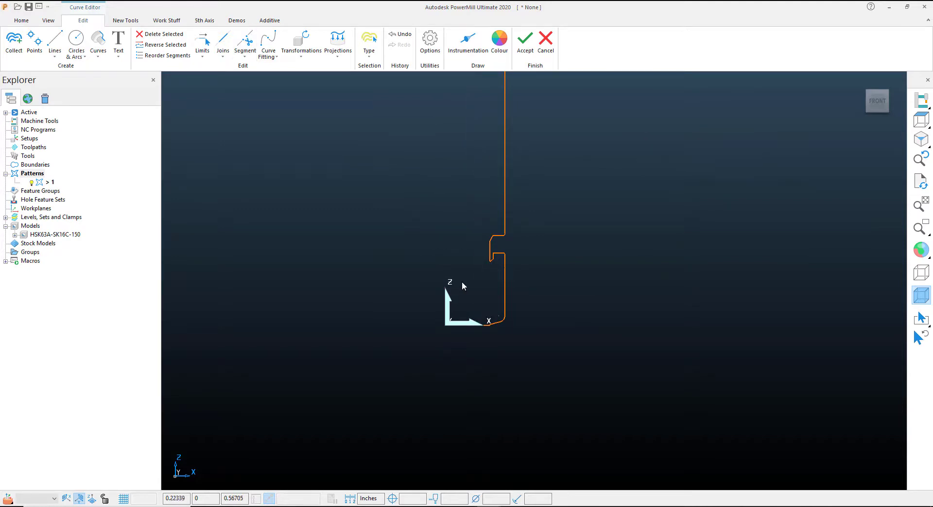
scroll(462, 280, "down", 7)
scroll(477, 197, "up", 5)
left_click_drag(430, 209, 449, 228)
key("Delete")
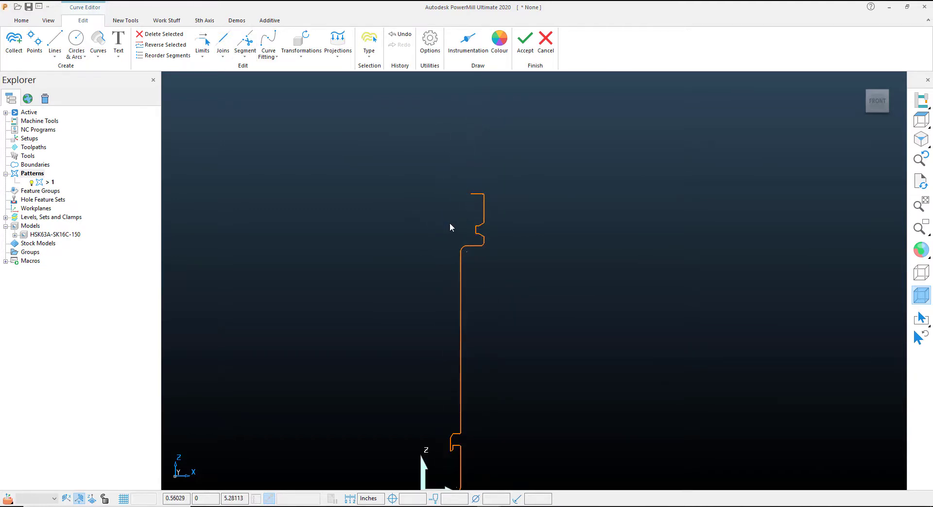
Draw a vertical line across the undercut groove above the nose, from its upper inner corner to its lower inner corner
scroll(450, 222, "down", 3)
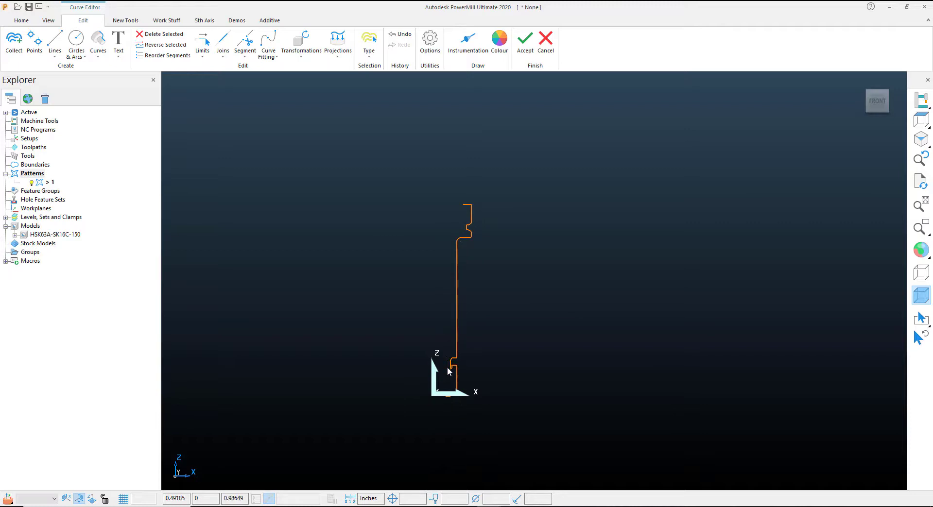
scroll(446, 373, "up", 3)
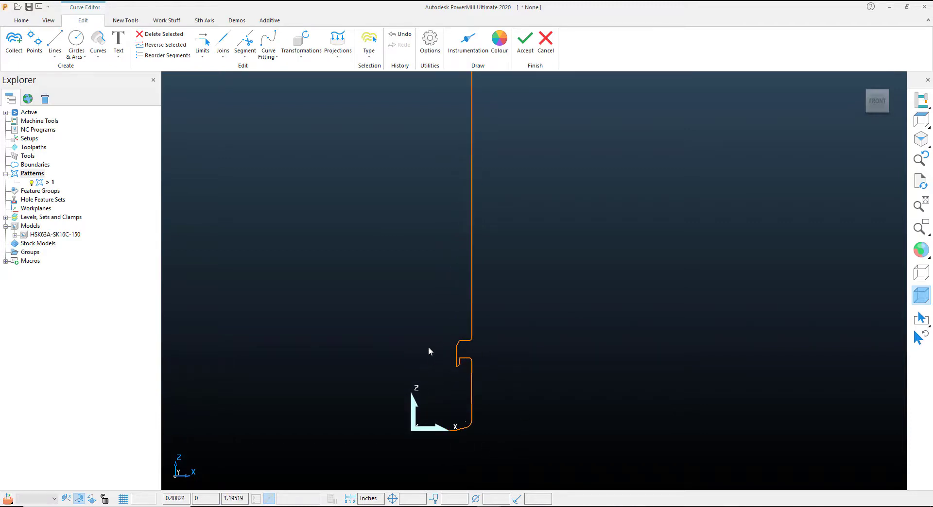
scroll(474, 363, "up", 5)
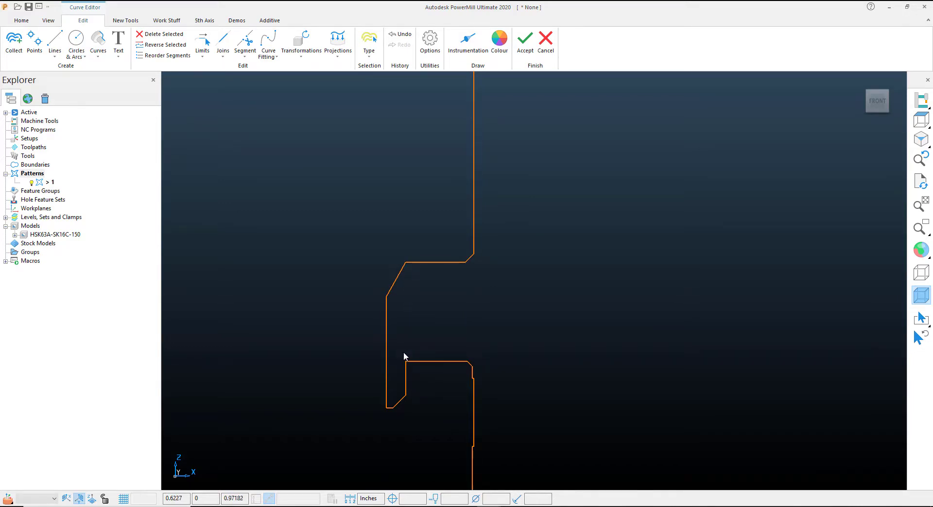
left_click(55, 43)
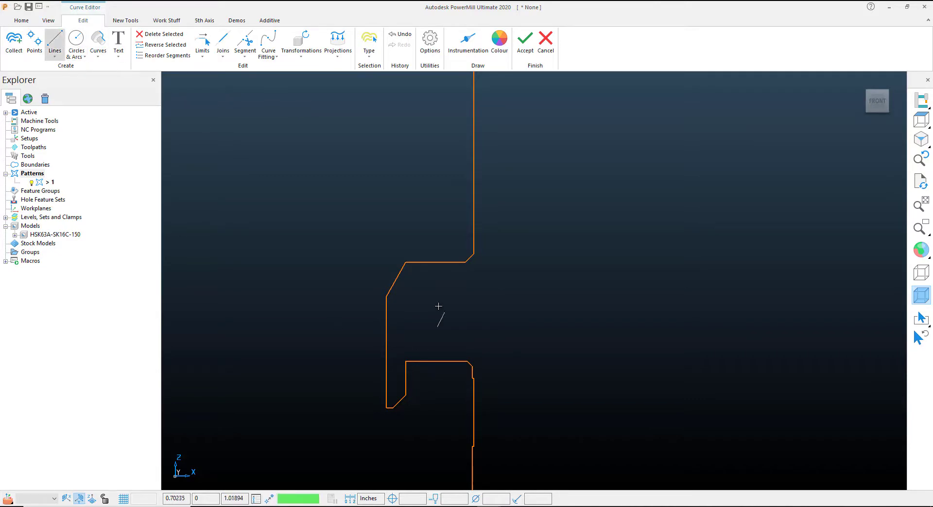
scroll(392, 229, "up", 3)
left_click(361, 179)
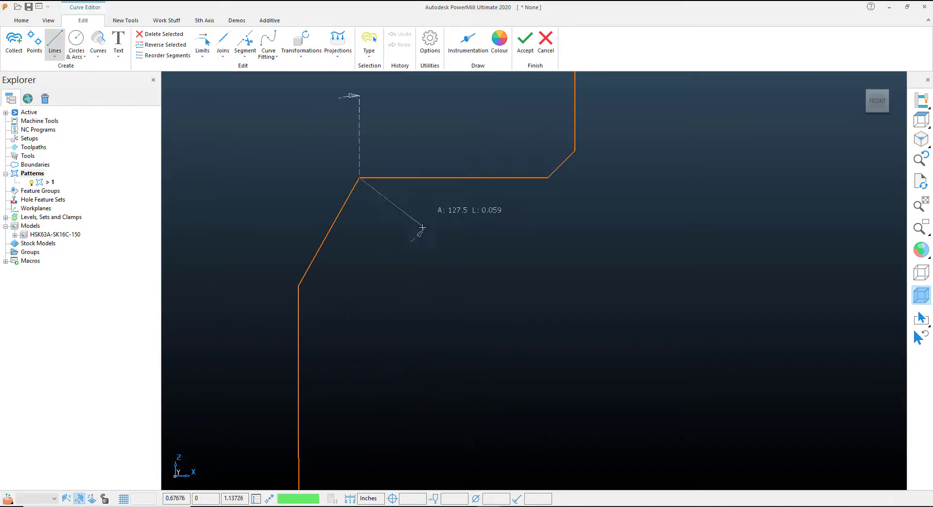
scroll(410, 228, "down", 4)
scroll(403, 281, "up", 3)
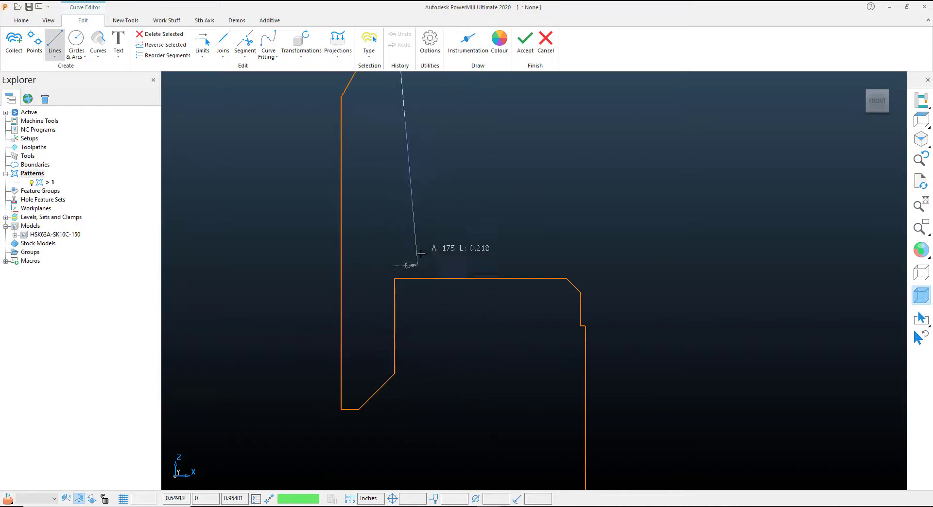
left_click(395, 279)
scroll(439, 231, "down", 4)
key("Escape")
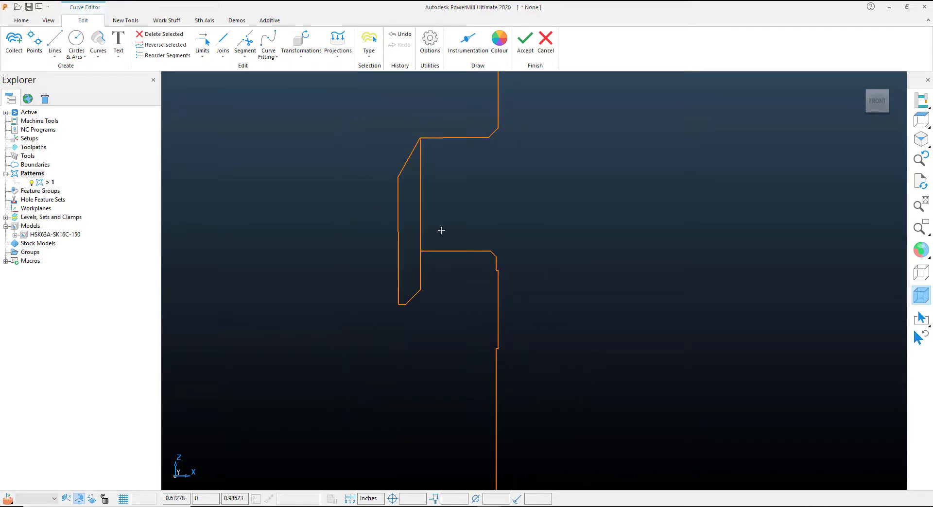
Cut the outer profile at both ends of the vertical line to separate the undercut portion of the groove
left_click(397, 244)
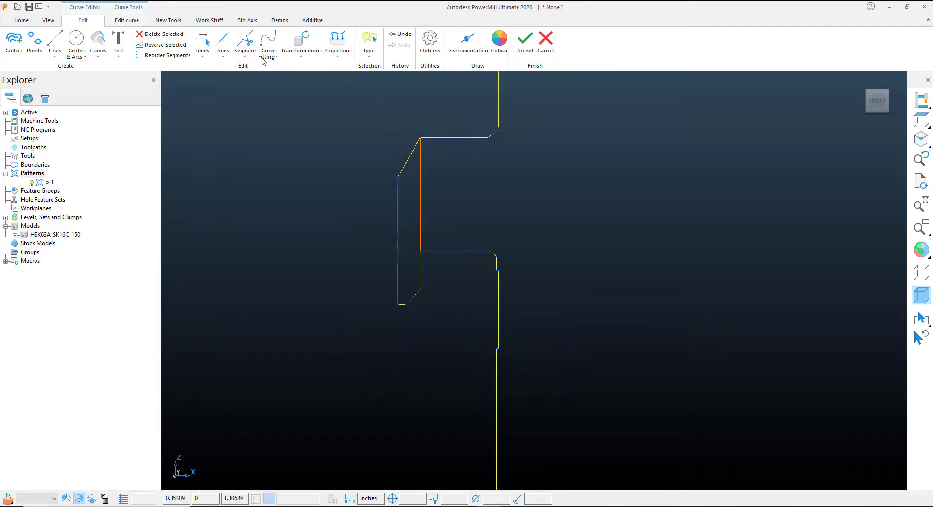
left_click(245, 43)
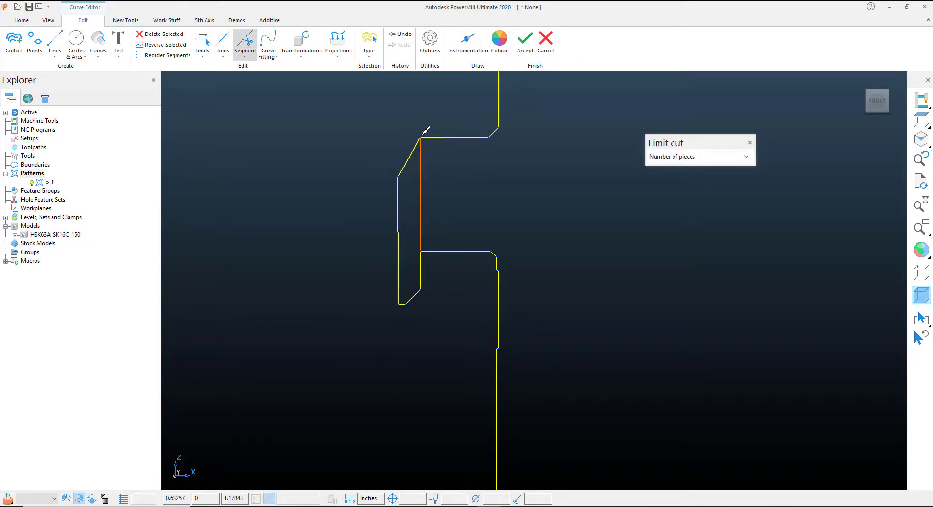
scroll(422, 134, "up", 5)
left_click(413, 156)
scroll(433, 141, "down", 4)
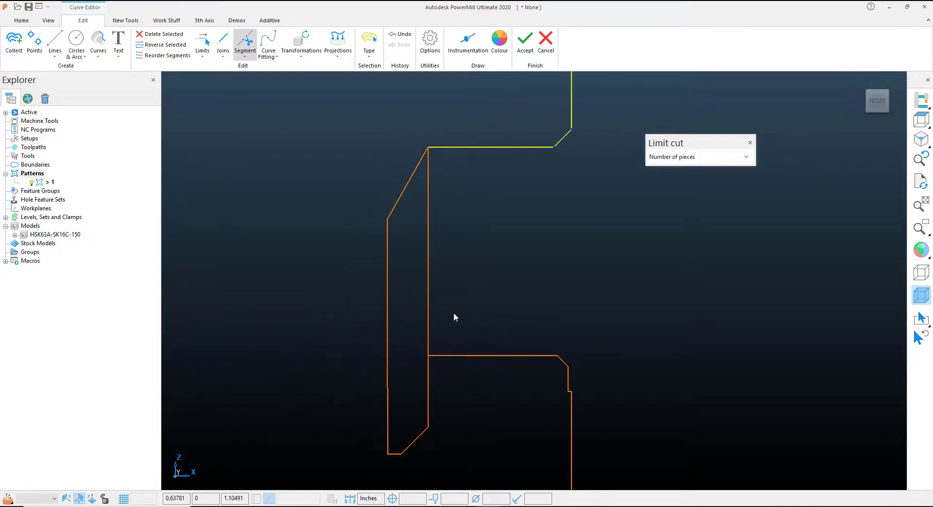
scroll(435, 411, "up", 3)
left_click(415, 276)
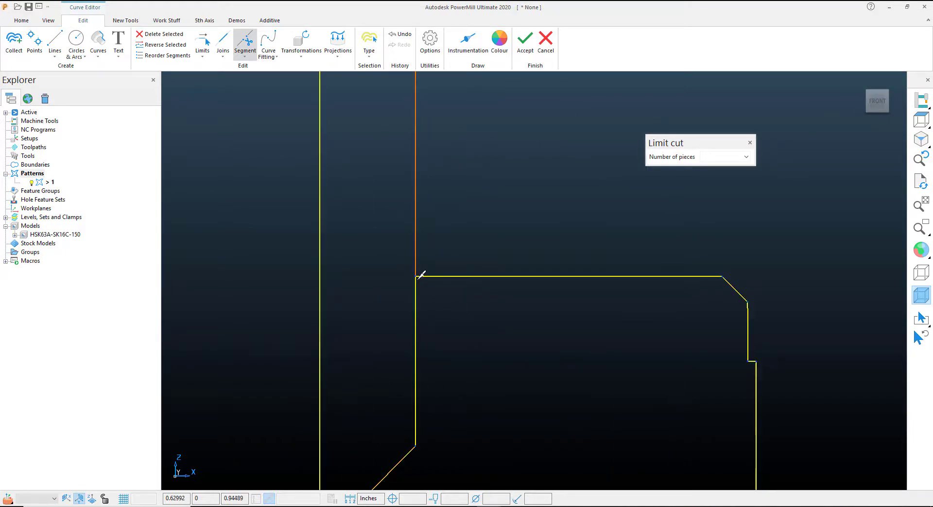
Delete the cut-off undercut portion of the groove above the nose, keeping the squared-off outer profile
scroll(445, 267, "down", 5)
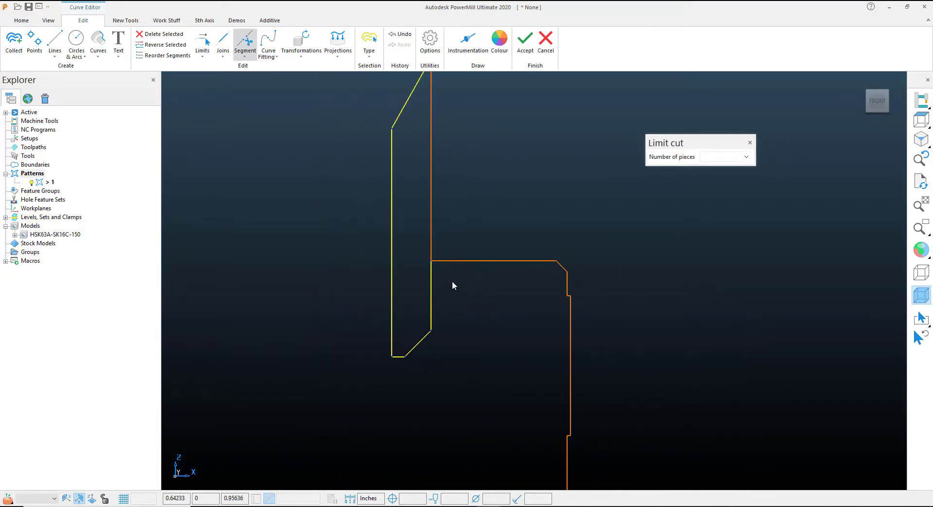
key("Delete")
scroll(464, 290, "down", 12)
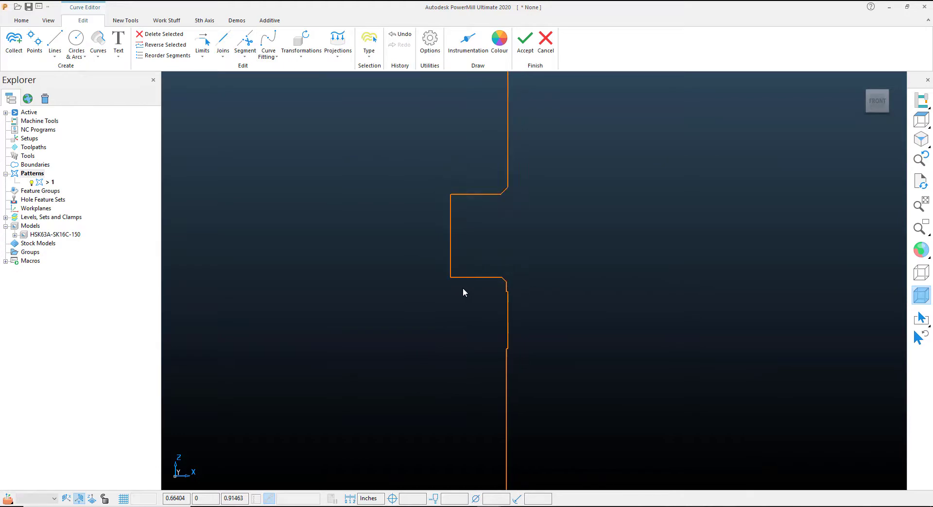
scroll(519, 152, "up", 3)
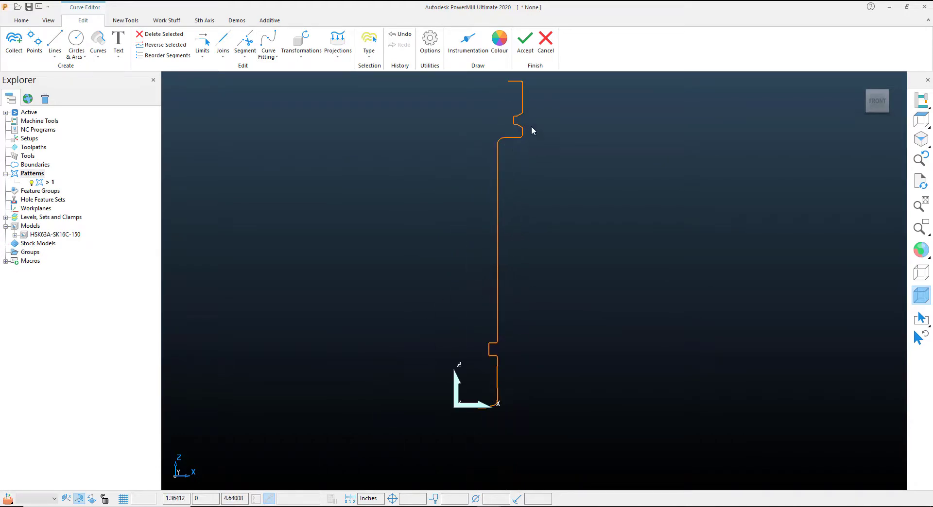
scroll(490, 408, "up", 3)
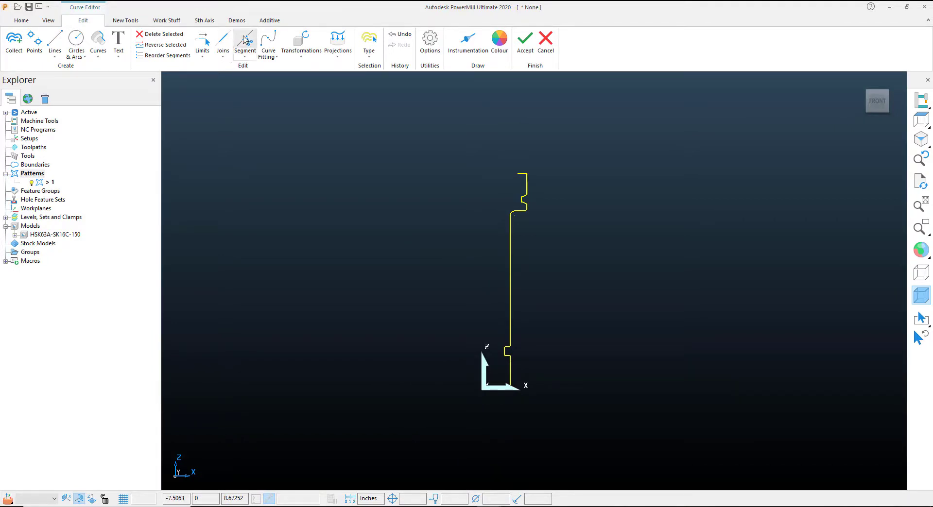
Merge the remaining profile segments into a single curve and accept the pattern edits
left_click(245, 56)
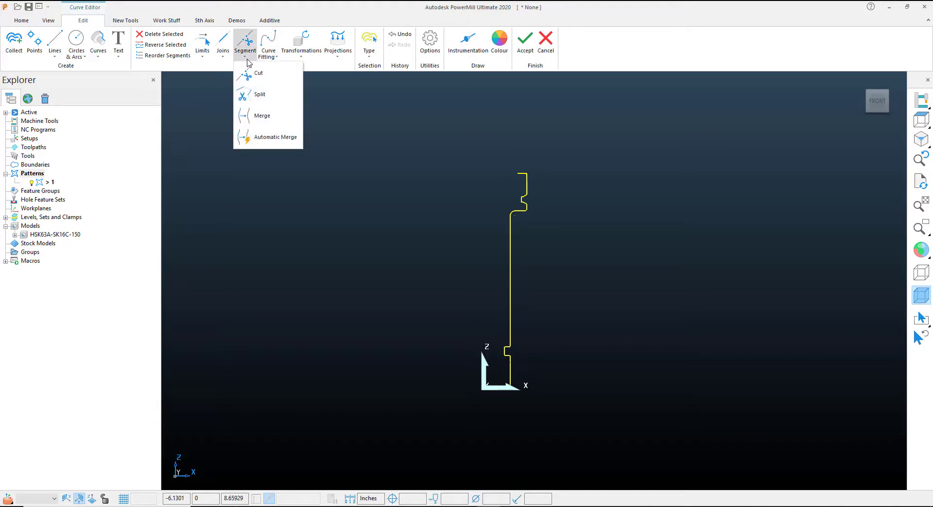
left_click(263, 118)
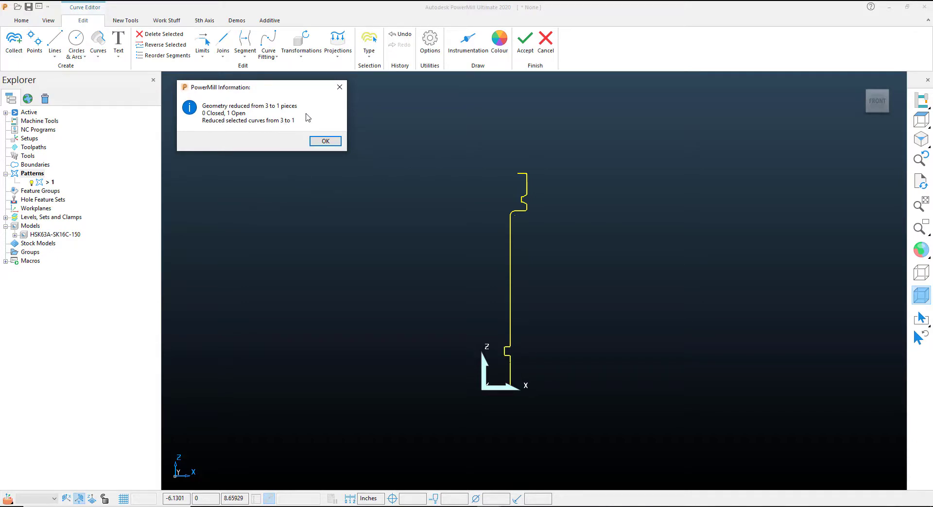
left_click(325, 142)
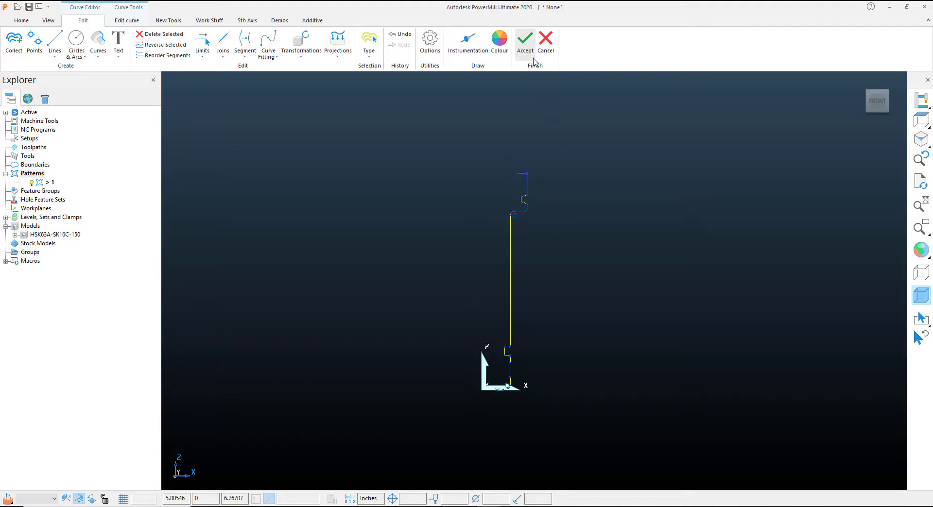
left_click(526, 39)
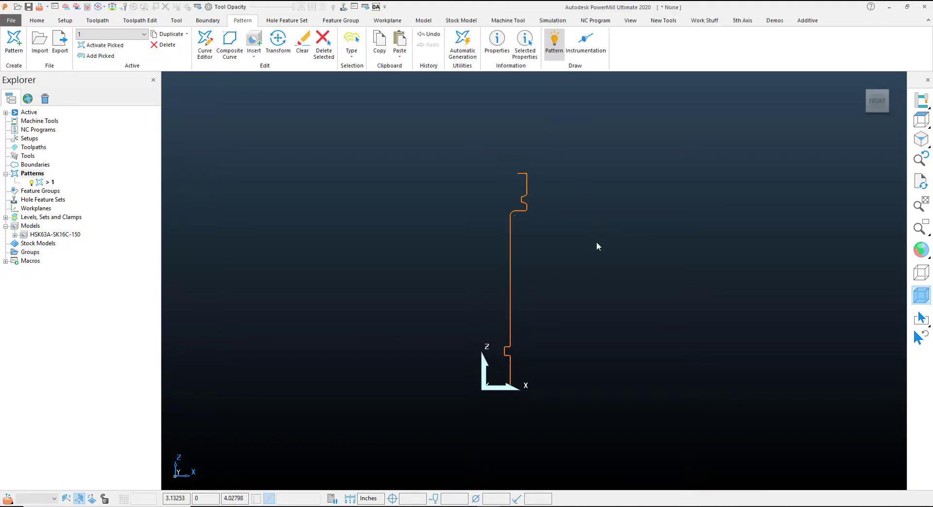
Create an end mill with a 0.5 inch diameter and 1.0 inch length, and add a shank component above it
left_click(37, 20)
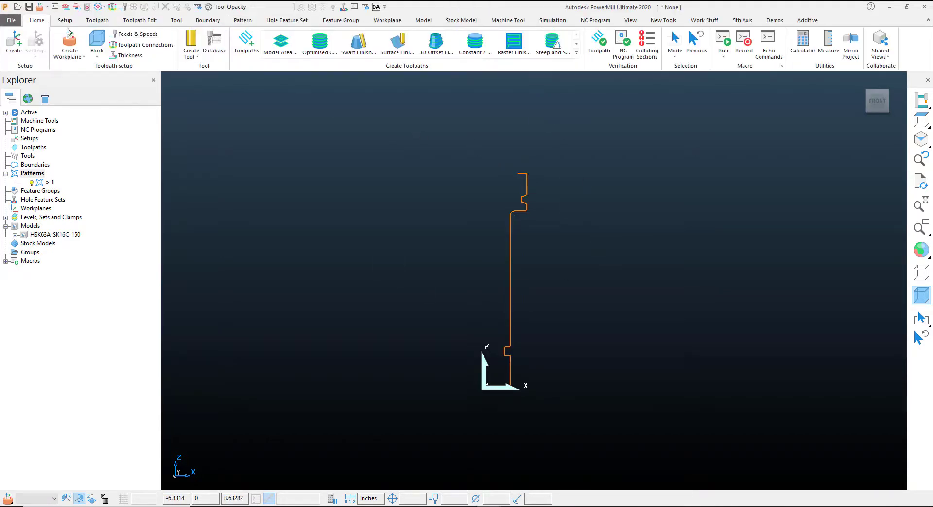
left_click(197, 59)
left_click(233, 78)
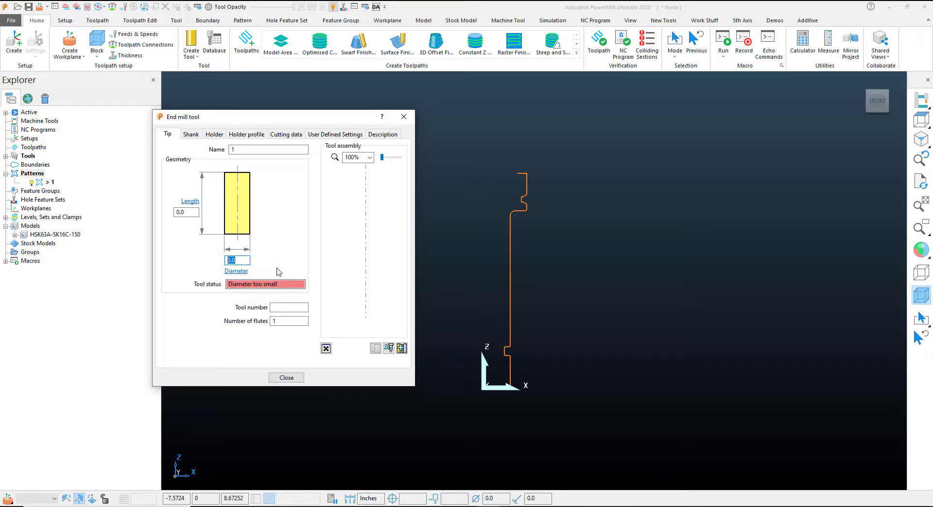
type("0.5")
key("Tab")
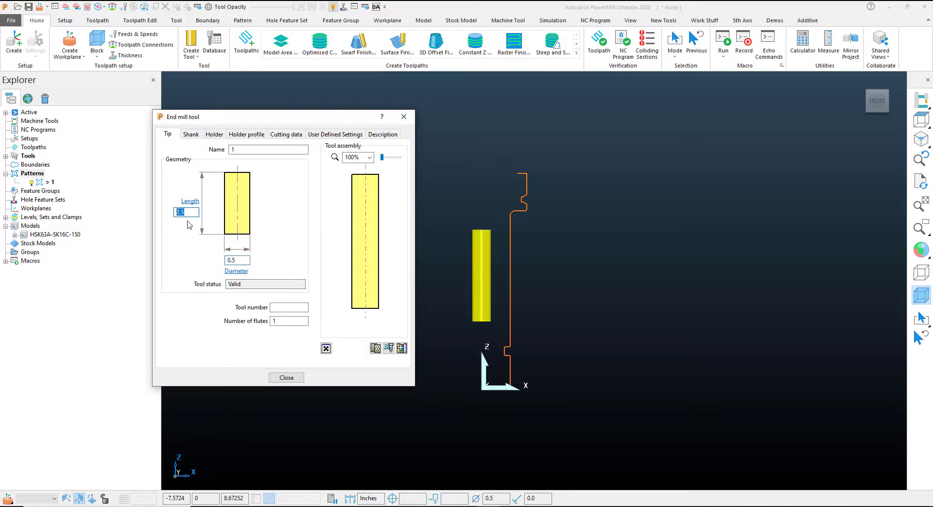
type("1.")
left_click(191, 135)
left_click(234, 178)
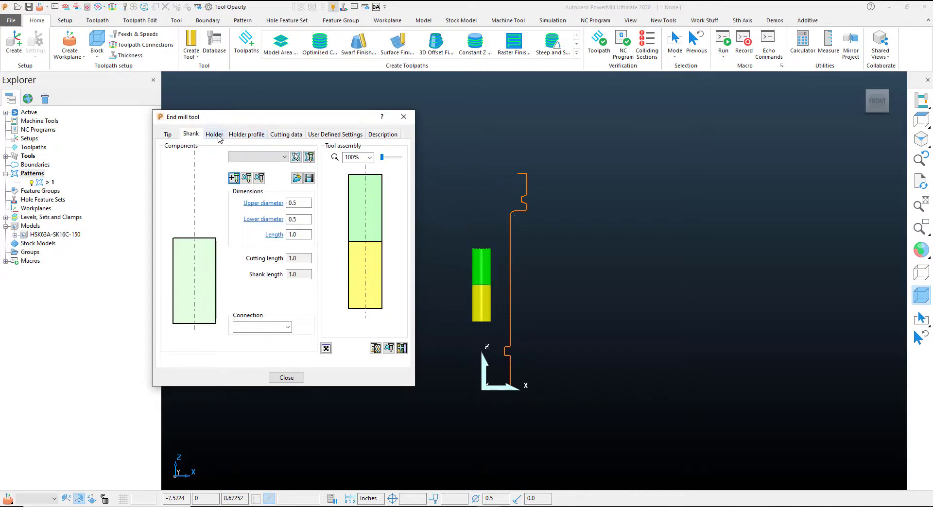
Define the end mill's holder by loading its profile from pattern 1
left_click(217, 135)
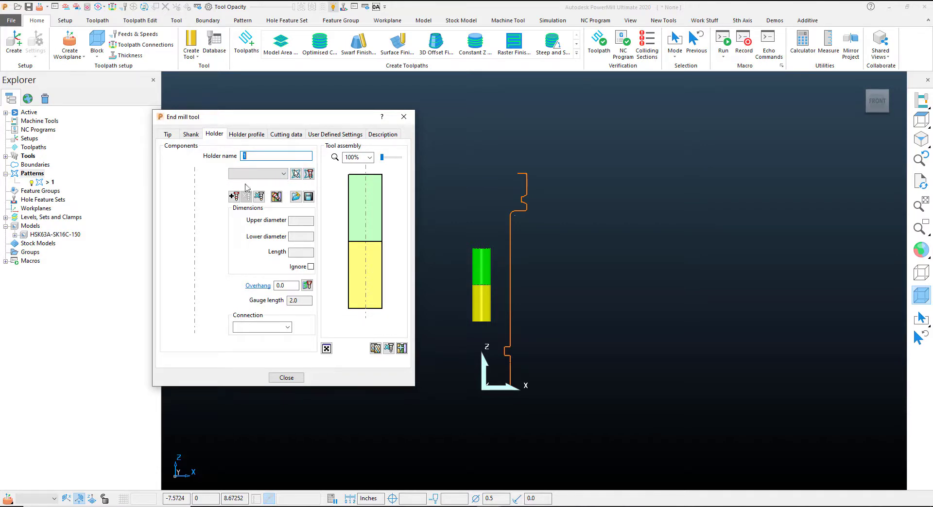
left_click(284, 173)
left_click(246, 194)
left_click(312, 176)
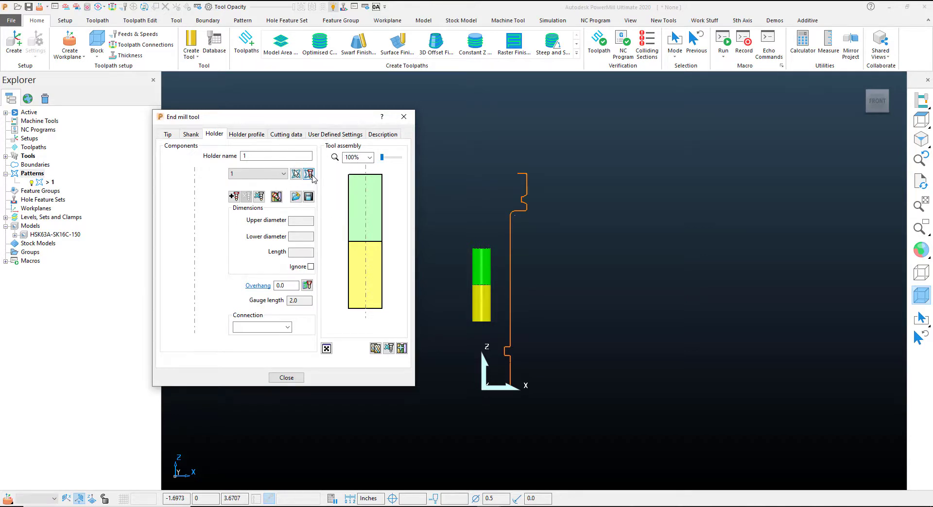
left_click(311, 176)
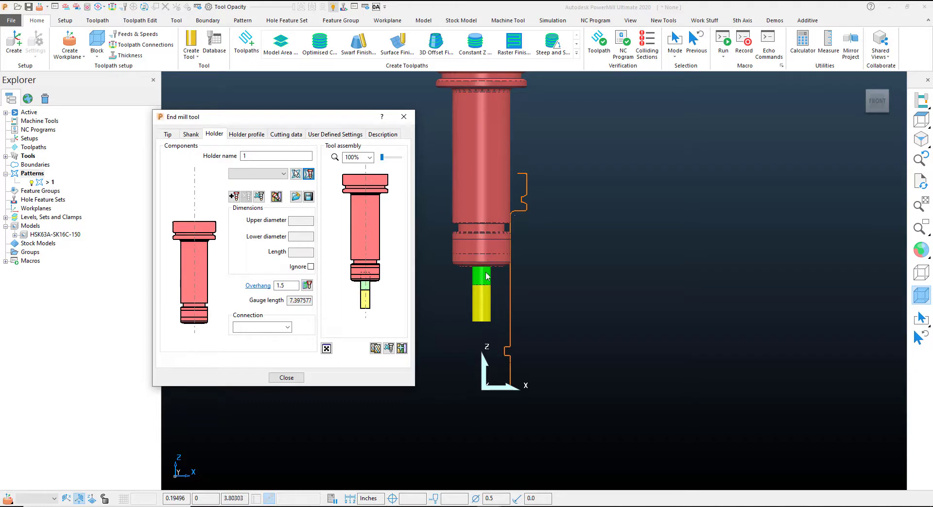
scroll(527, 278, "down", 3)
scroll(523, 167, "up", 4)
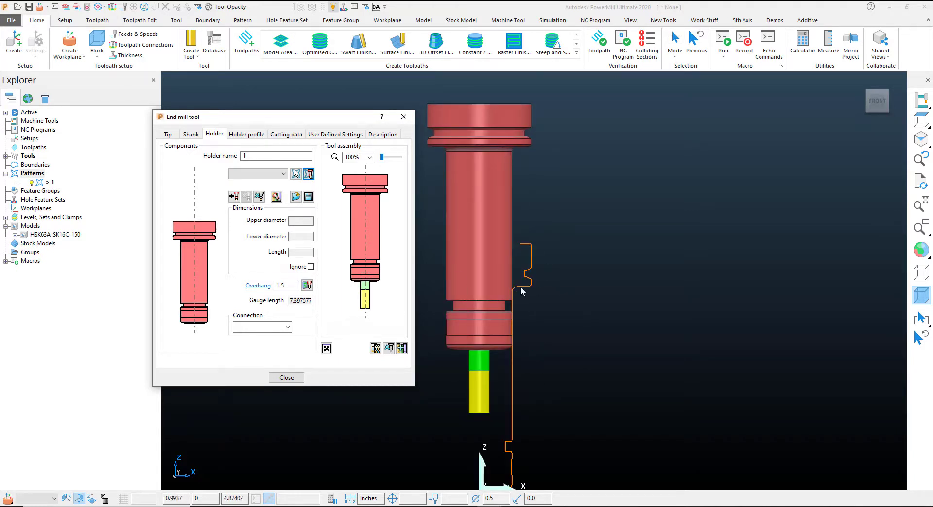
double_click(291, 286)
Copy the model's name and paste it as the holder name, HSK63A-SK16C-150
left_click(55, 235)
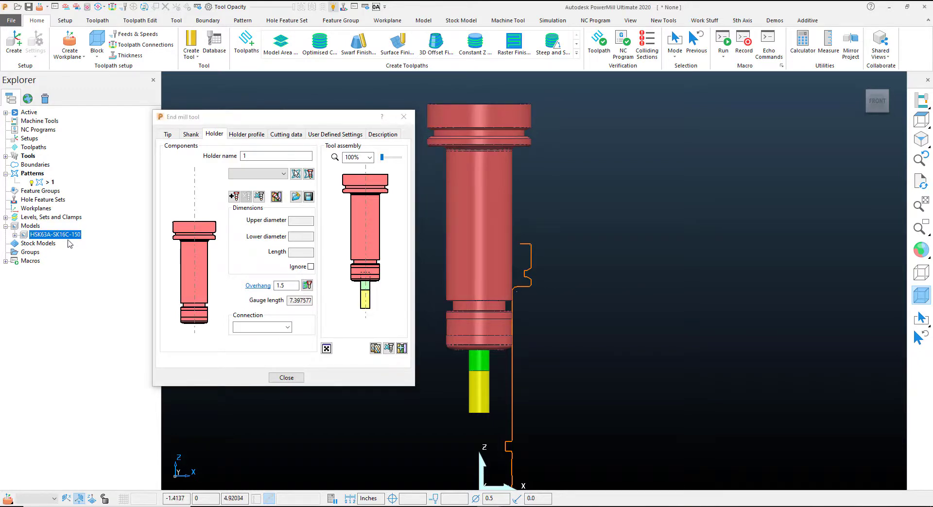
left_click(56, 235)
right_click(59, 235)
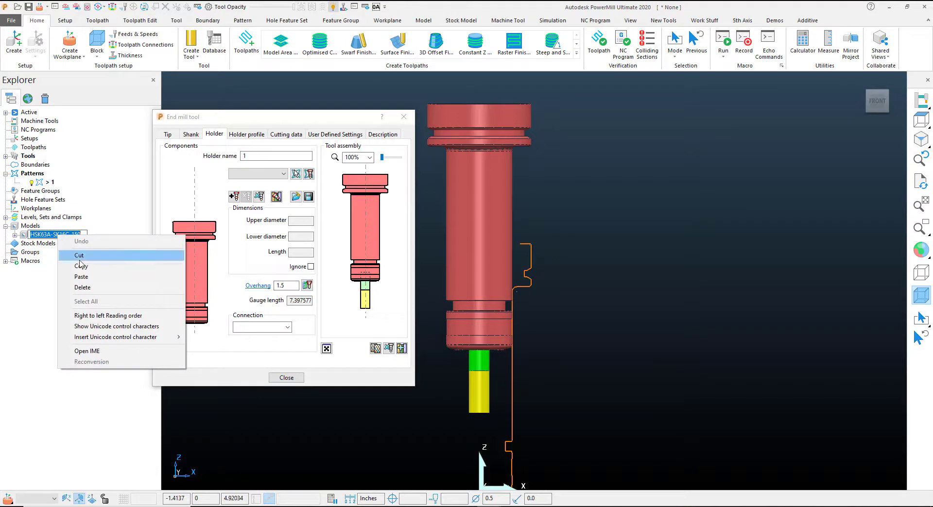
left_click(79, 267)
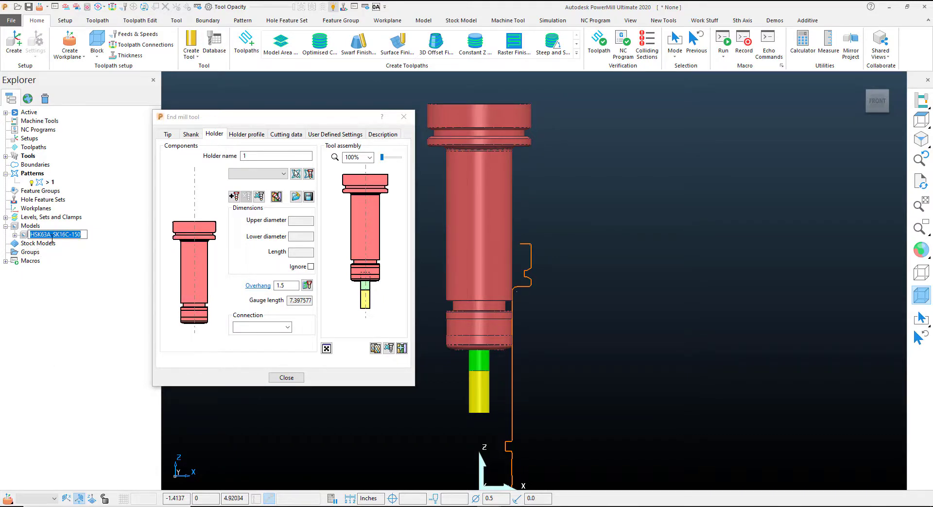
double_click(244, 156)
right_click(245, 158)
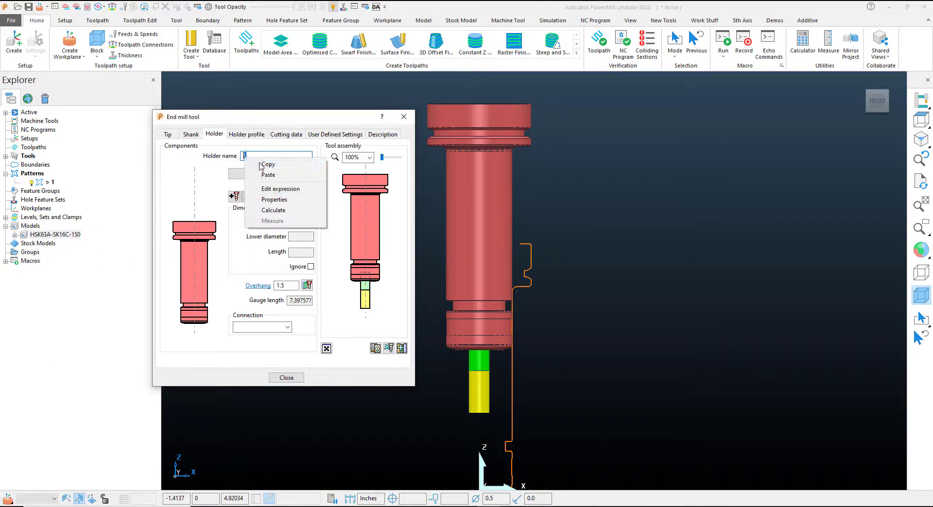
left_click(269, 175)
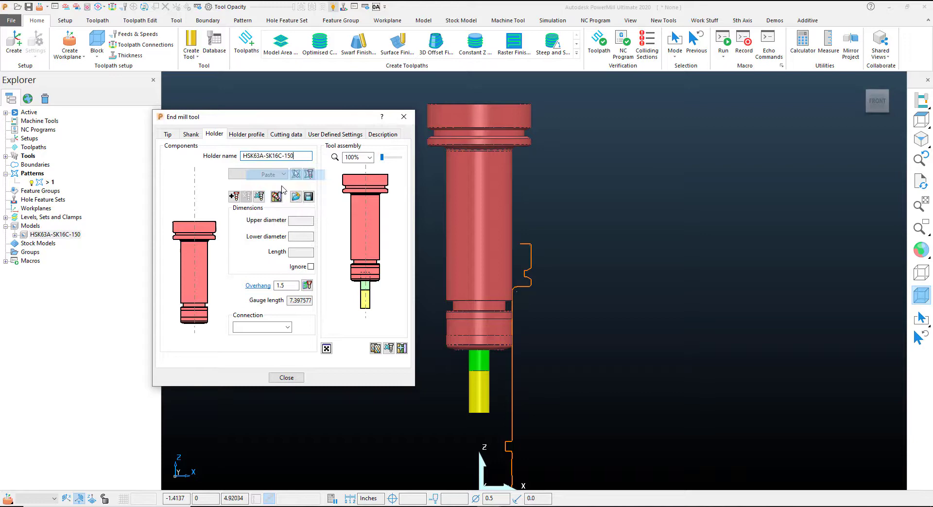
Export the tool holder to the Holders folder under the file name HSK63A-SK16C-150
left_click(308, 196)
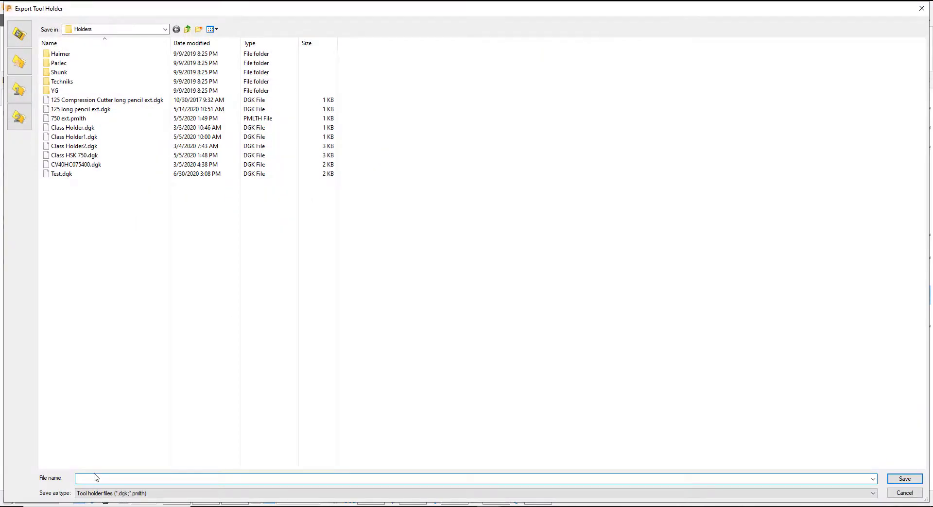
right_click(92, 478)
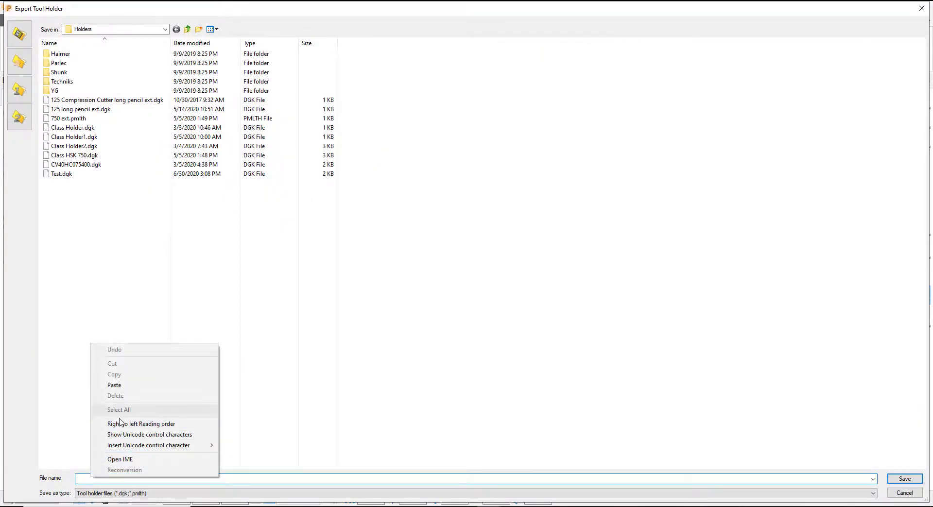
left_click(89, 480)
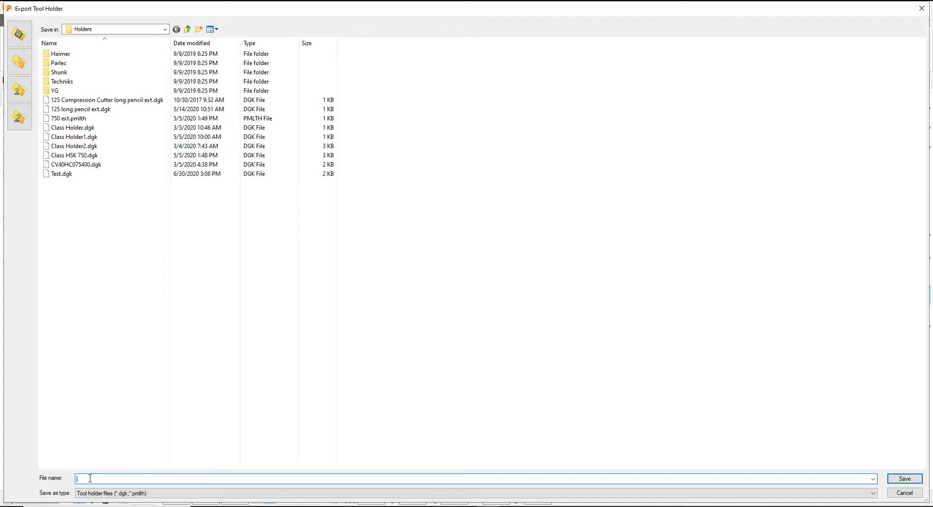
key("ctrl+v")
left_click(905, 479)
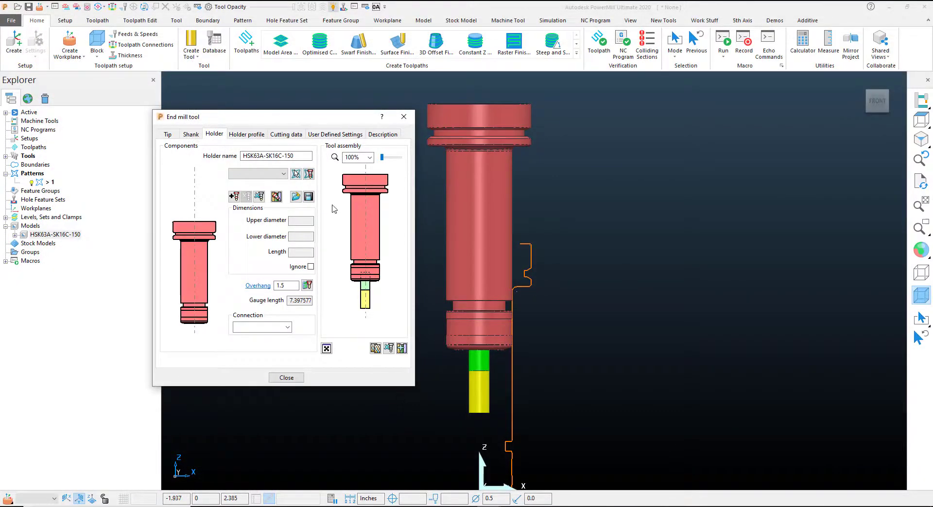
Clear the holder from the end mill and import it again from HSK63A-SK16C-150.dgk
left_click(259, 196)
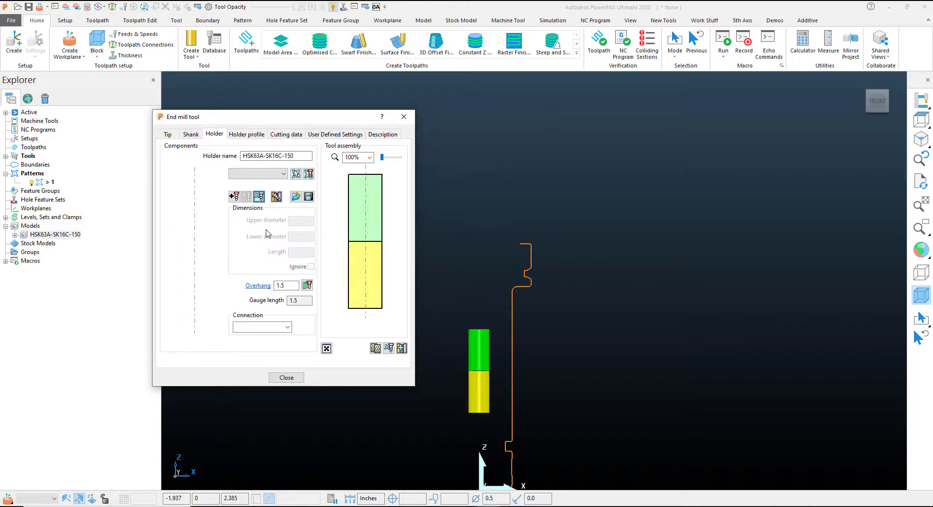
left_click(295, 197)
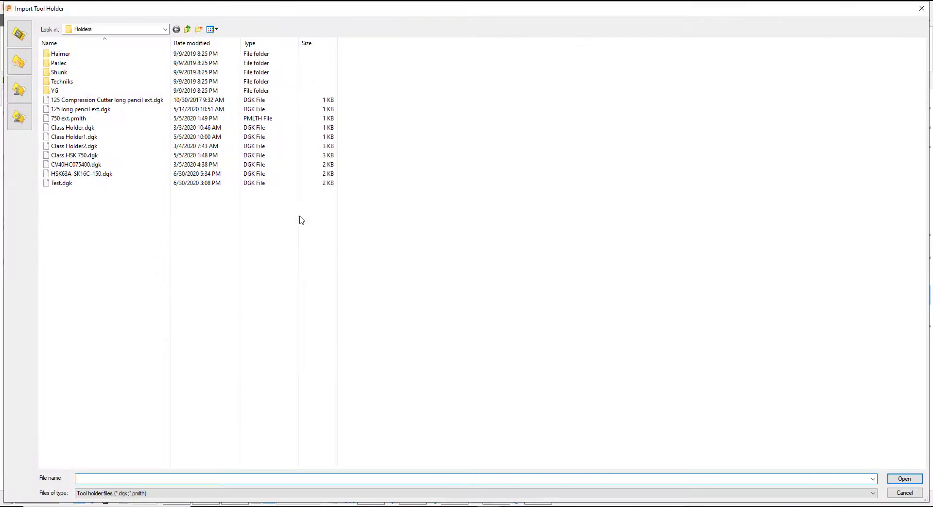
left_click(57, 174)
left_click(905, 479)
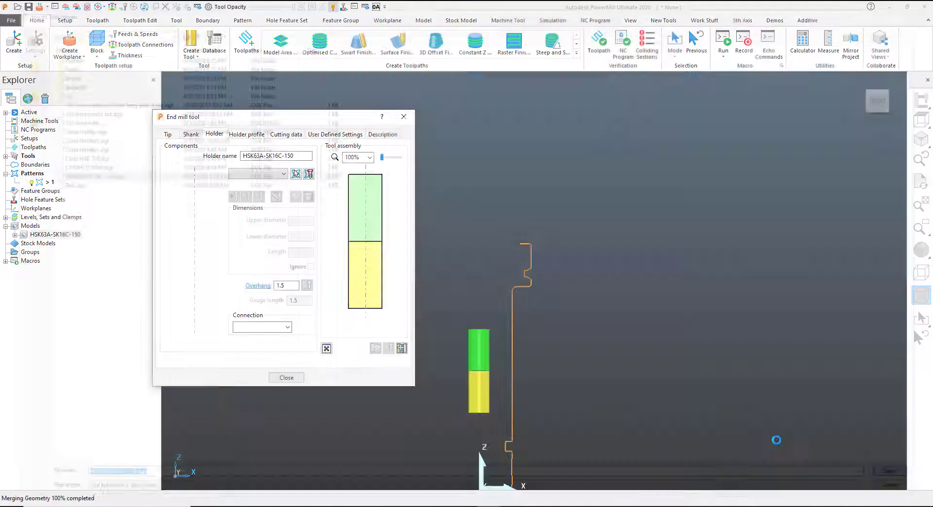